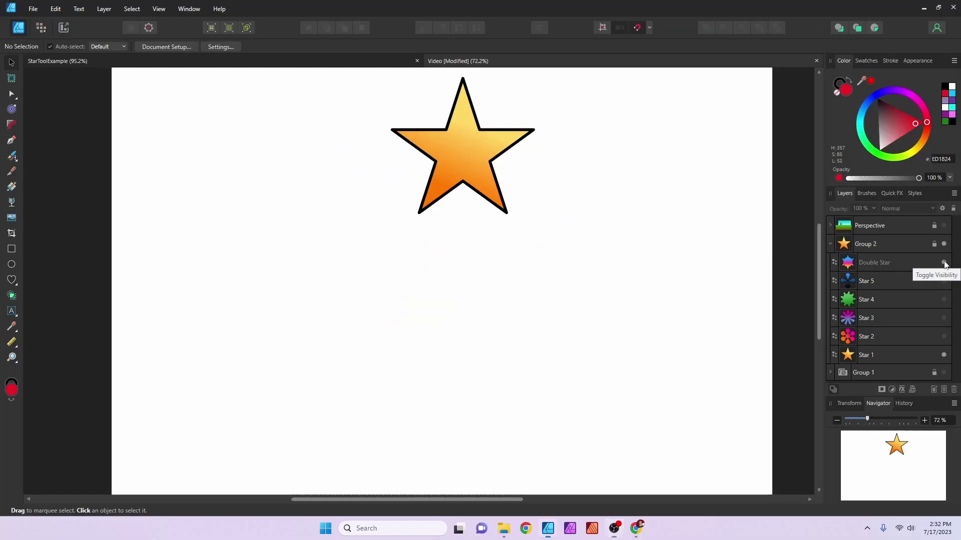
# Make the Double Star, Star 5, Star 4, Star 3 and Star 2 layers in Group 2 visible.
pyautogui.click(943, 262)
pyautogui.click(943, 282)
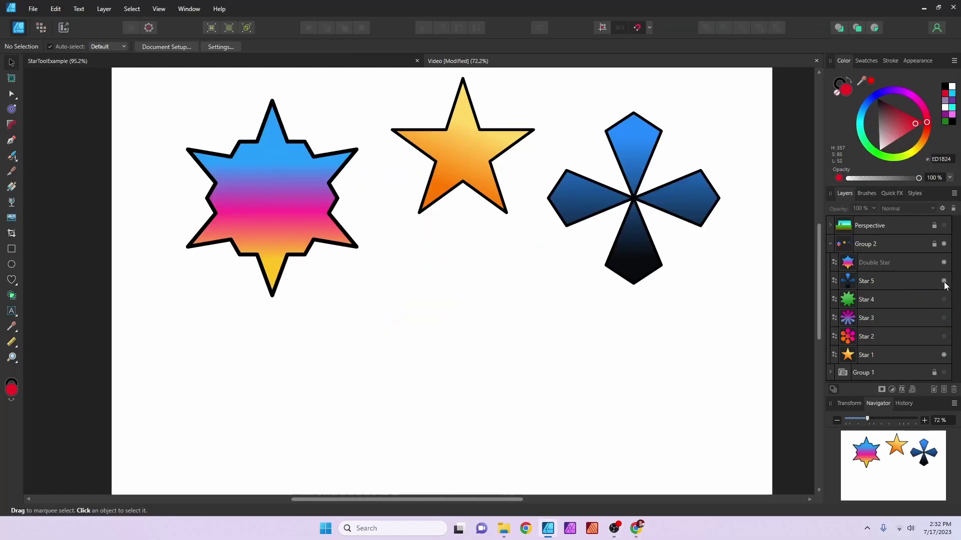
pyautogui.click(943, 299)
pyautogui.click(944, 318)
pyautogui.click(944, 336)
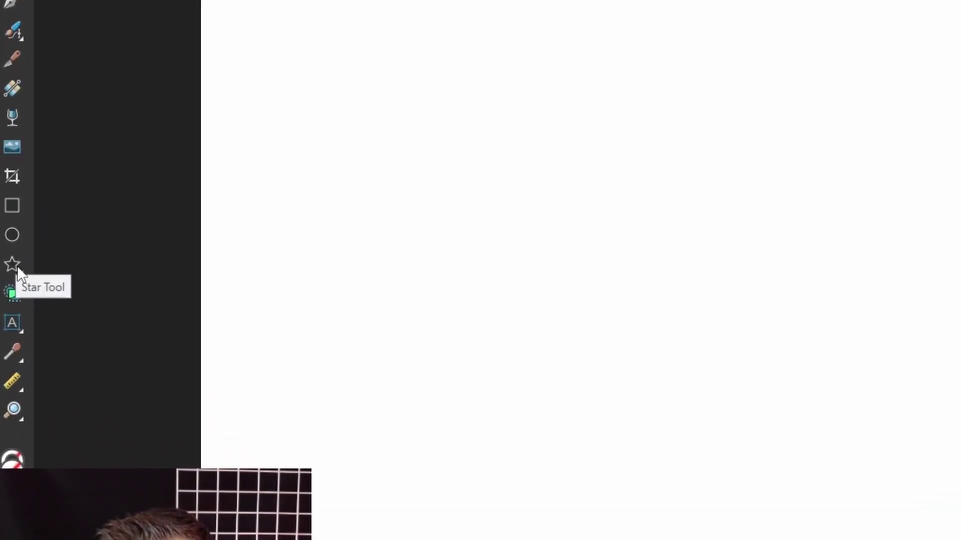
# Draw a large five-pointed blue star on the page with the Star Tool and move it slightly up and to the left.
pyautogui.click(17, 268)
pyautogui.click(19, 267)
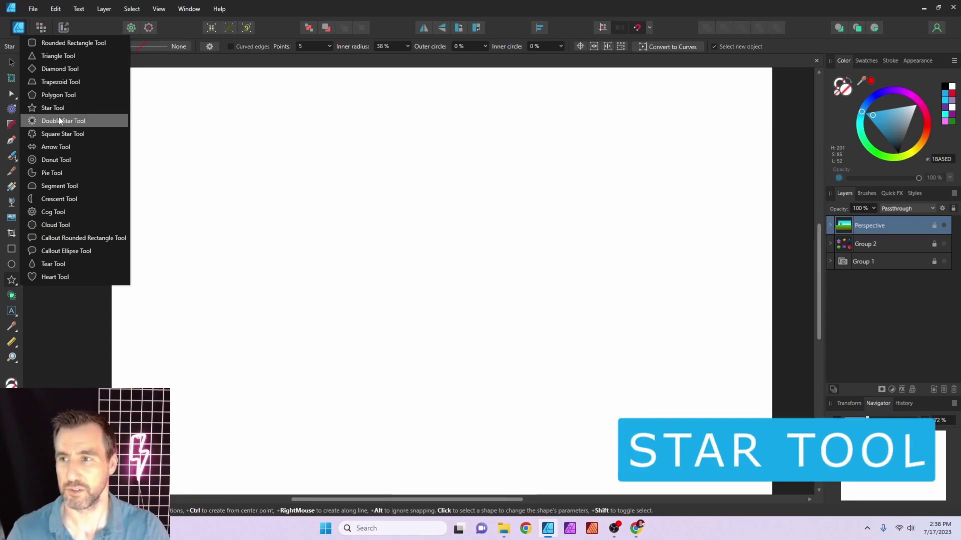
pyautogui.click(55, 109)
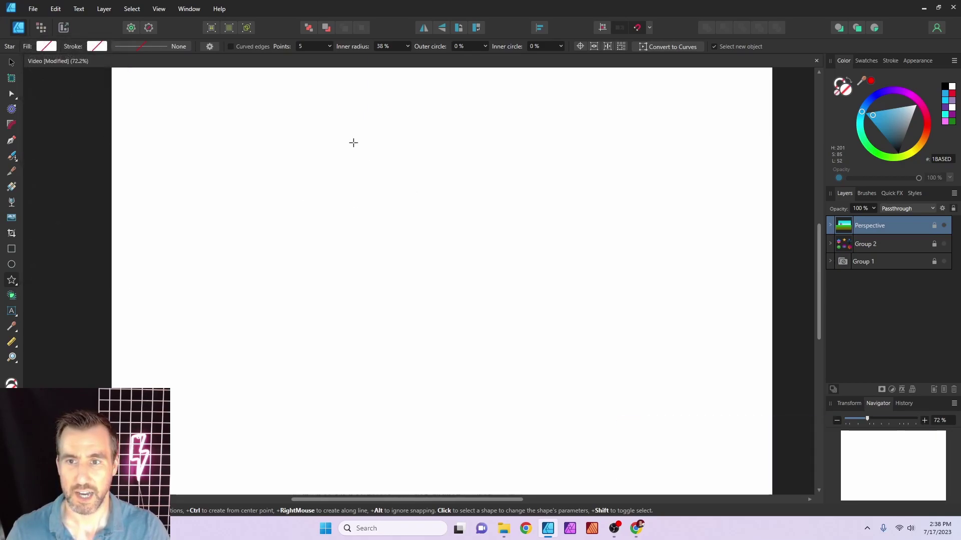
pyautogui.moveTo(353, 144); pyautogui.dragTo(654, 358)
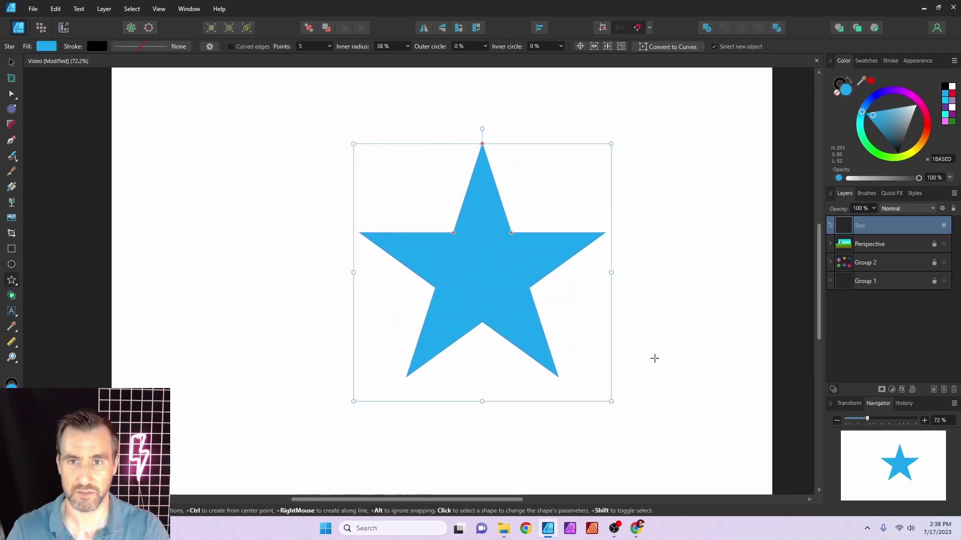
pyautogui.press('v')
pyautogui.moveTo(473, 248); pyautogui.dragTo(434, 235)
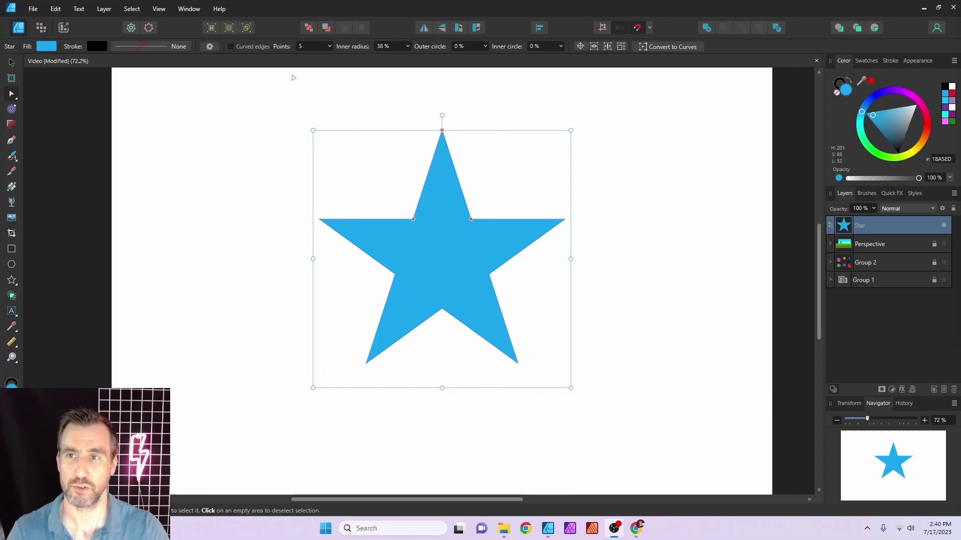
pyautogui.click(230, 47)
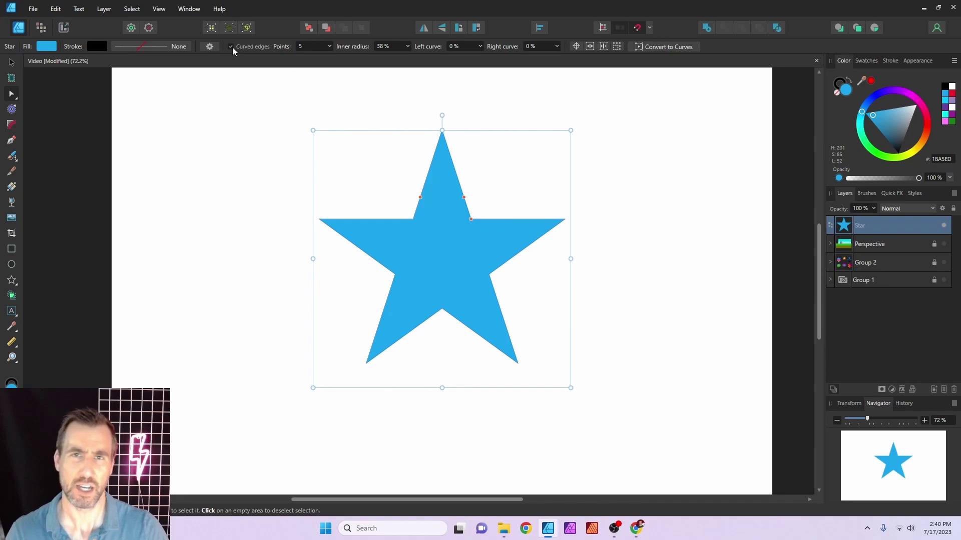
pyautogui.click(231, 46)
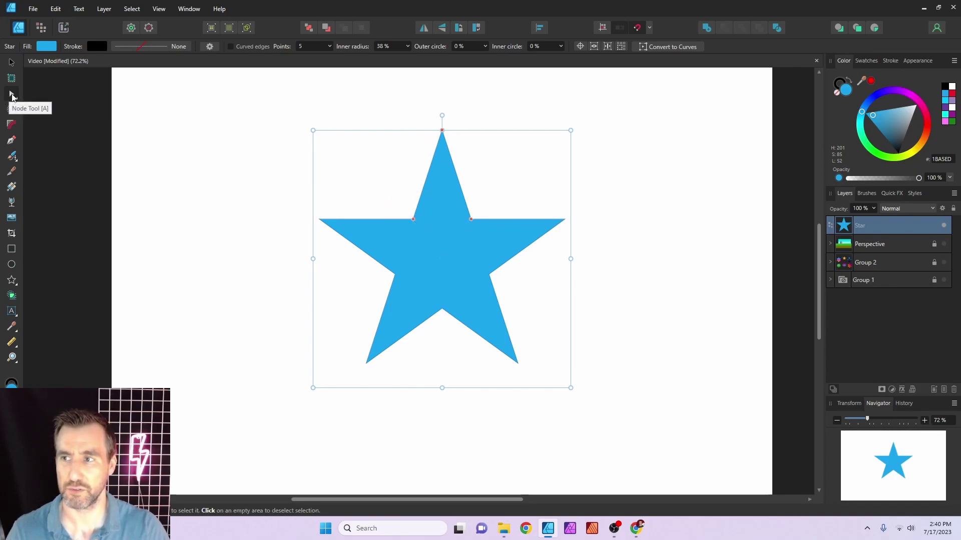
pyautogui.click(12, 63)
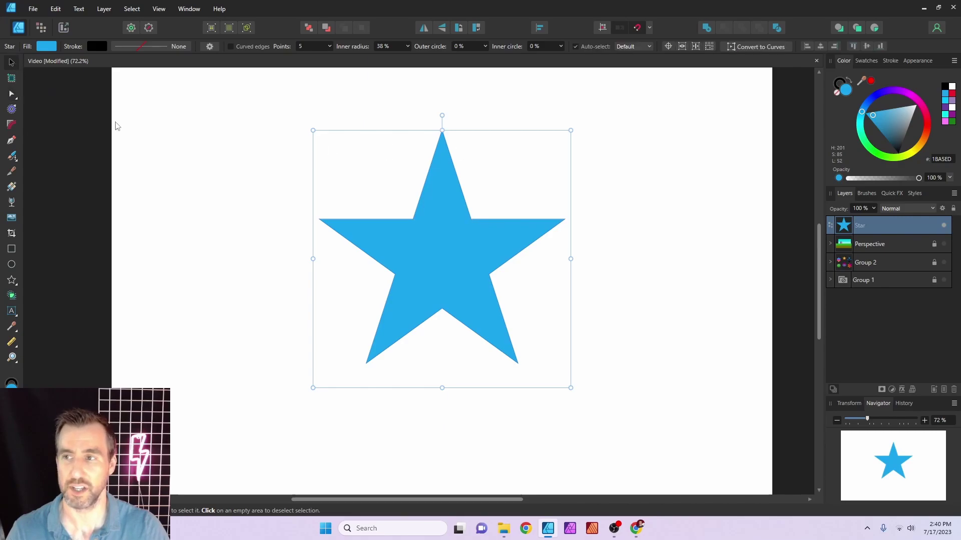
# Reshape the star with its on-shape nodes to a 21% outer circle, 18% inner circle and 61% inner radius.
pyautogui.click(12, 98)
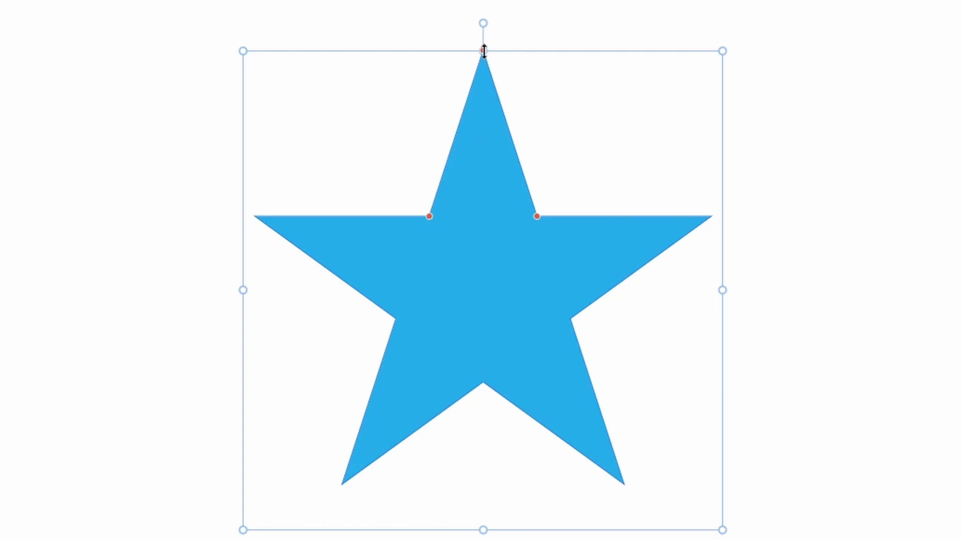
pyautogui.click(483, 50)
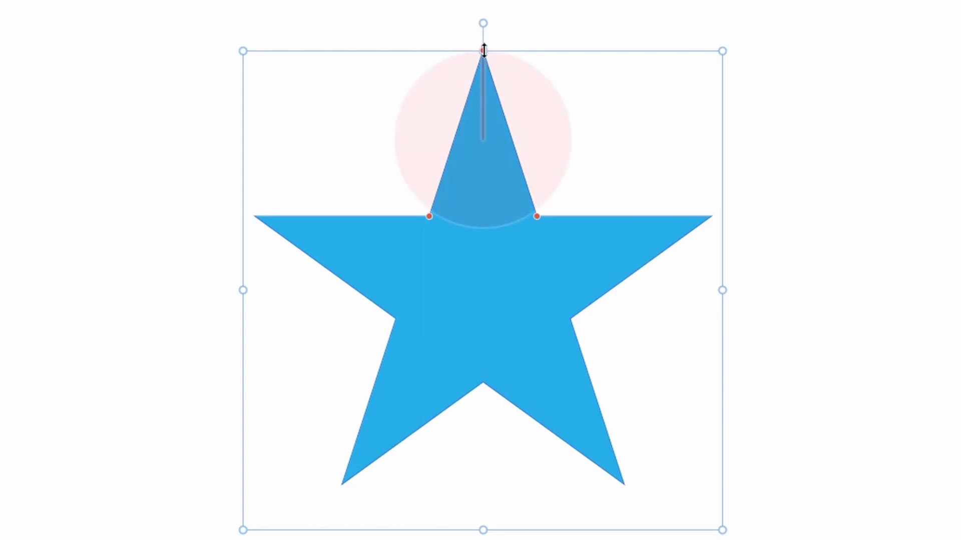
pyautogui.click(429, 215)
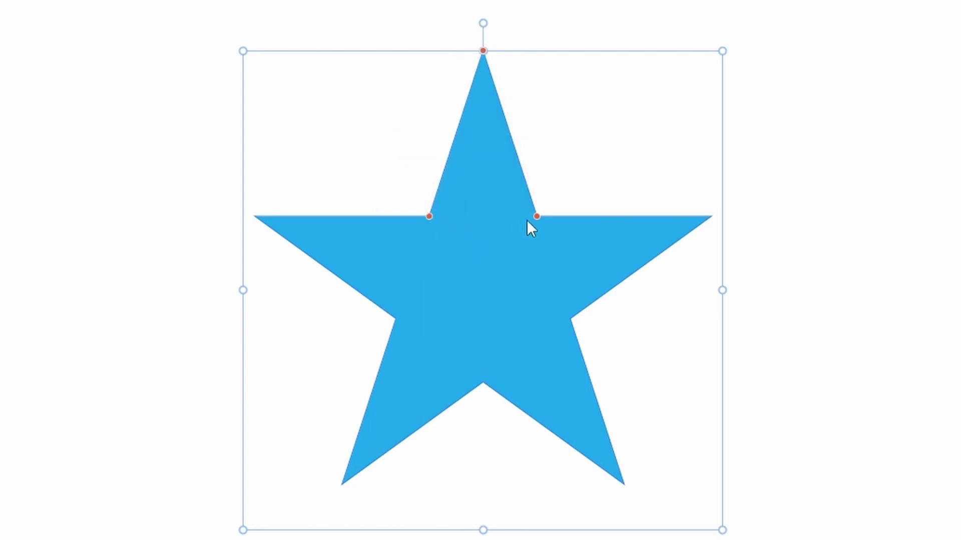
pyautogui.click(483, 50)
pyautogui.click(483, 50)
pyautogui.moveTo(483, 50)
pyautogui.mouseDown()
pyautogui.moveTo(484, 77)
pyautogui.moveTo(485, 69)
pyautogui.mouseUp()
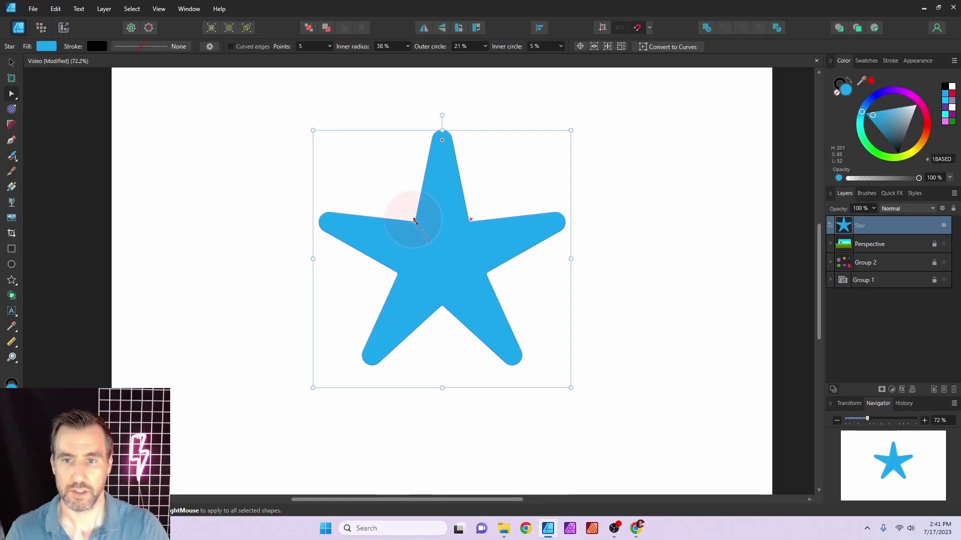
pyautogui.moveTo(429, 215); pyautogui.dragTo(409, 216)
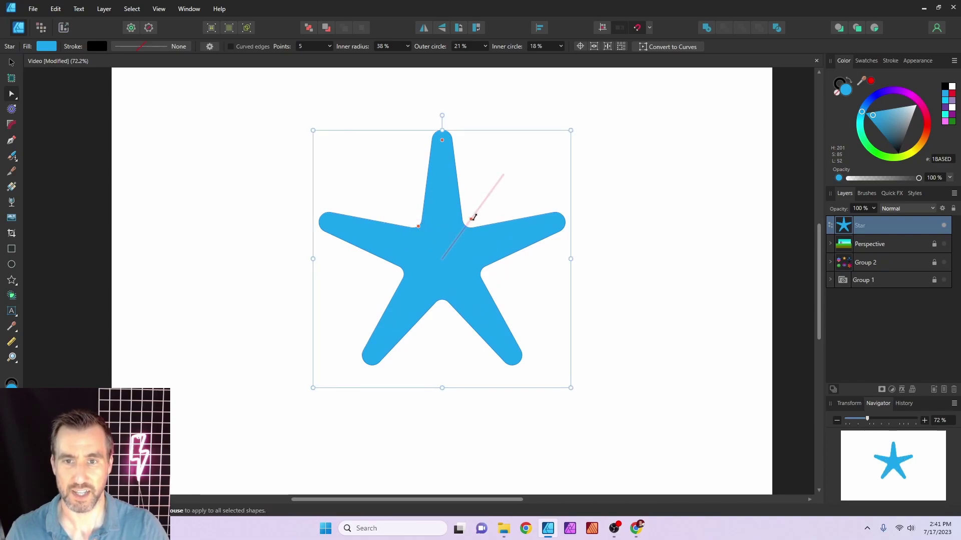
pyautogui.moveTo(472, 214); pyautogui.dragTo(487, 196)
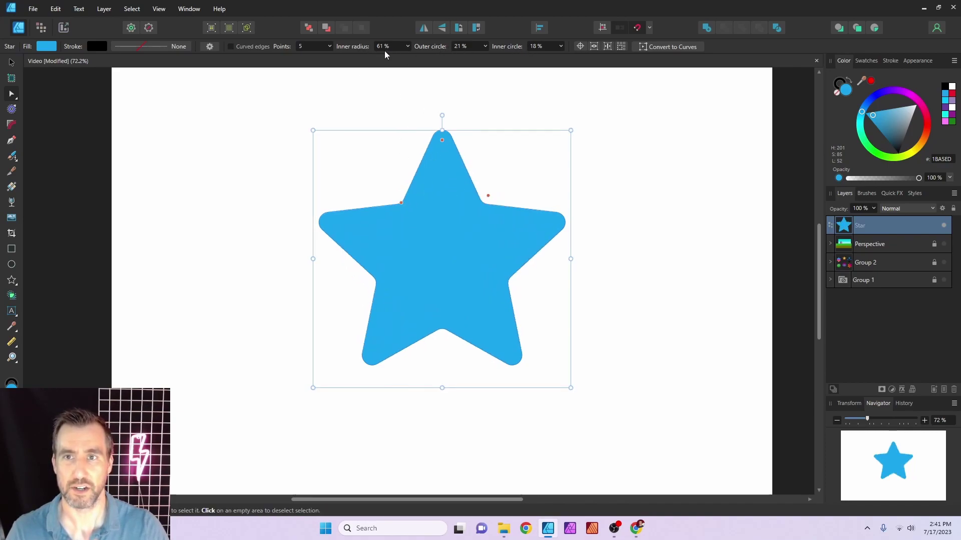
# Set the star's inner radius to 55%, outer circle to 14% and inner circle to 29%.
pyautogui.click(407, 46)
pyautogui.moveTo(400, 57)
pyautogui.mouseDown()
pyautogui.moveTo(414, 58)
pyautogui.moveTo(406, 64)
pyautogui.mouseUp()
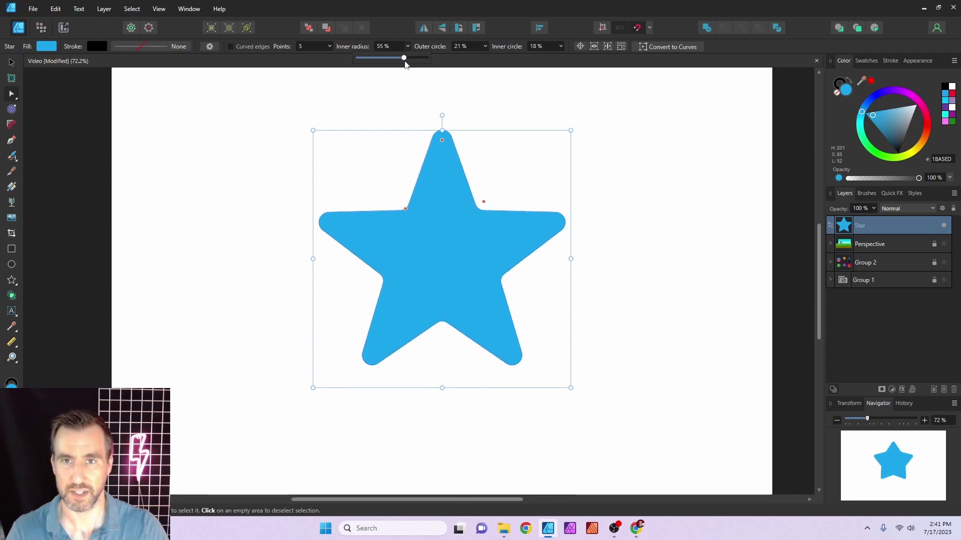
pyautogui.moveTo(487, 59)
pyautogui.mouseDown()
pyautogui.moveTo(472, 58)
pyautogui.moveTo(503, 64)
pyautogui.moveTo(482, 58)
pyautogui.mouseUp()
pyautogui.click(561, 46)
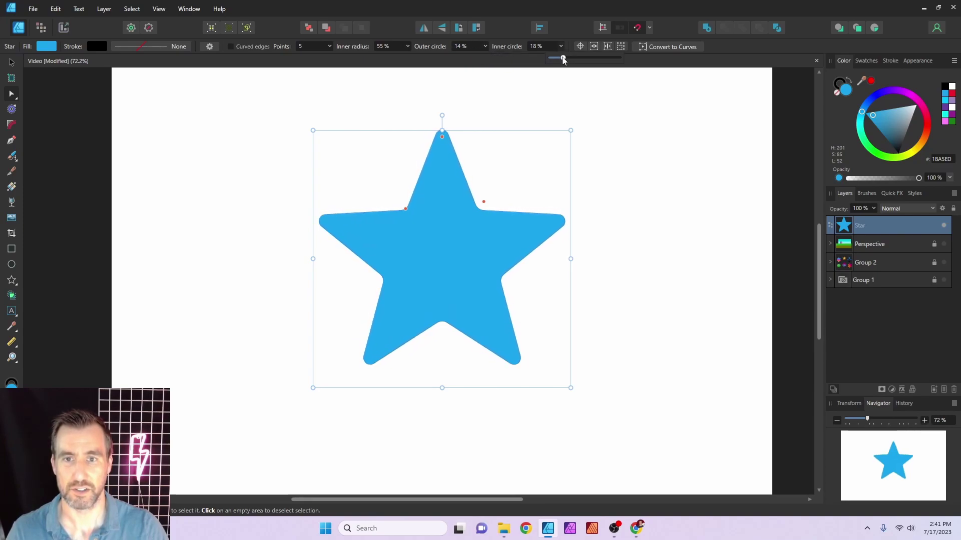
pyautogui.moveTo(562, 58)
pyautogui.mouseDown()
pyautogui.moveTo(590, 58)
pyautogui.moveTo(572, 58)
pyautogui.mouseUp()
# Set the star to 9 points with an inner radius of 90%.
pyautogui.click(329, 47)
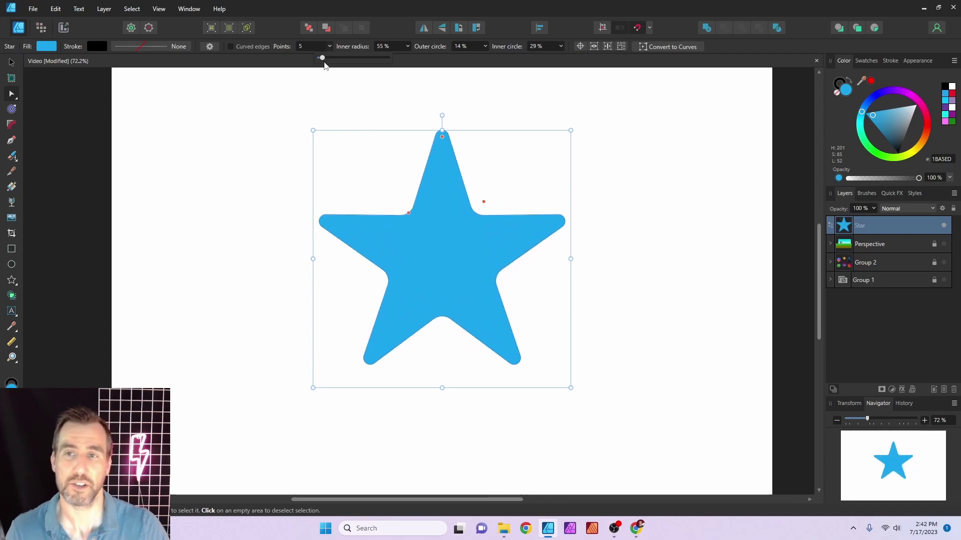
pyautogui.moveTo(324, 61); pyautogui.dragTo(331, 63)
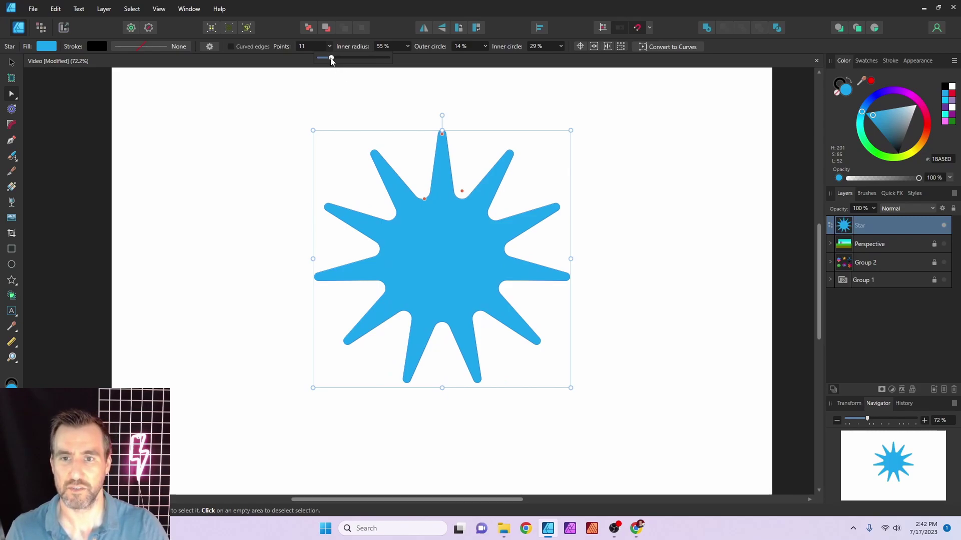
pyautogui.moveTo(330, 61); pyautogui.dragTo(327, 58)
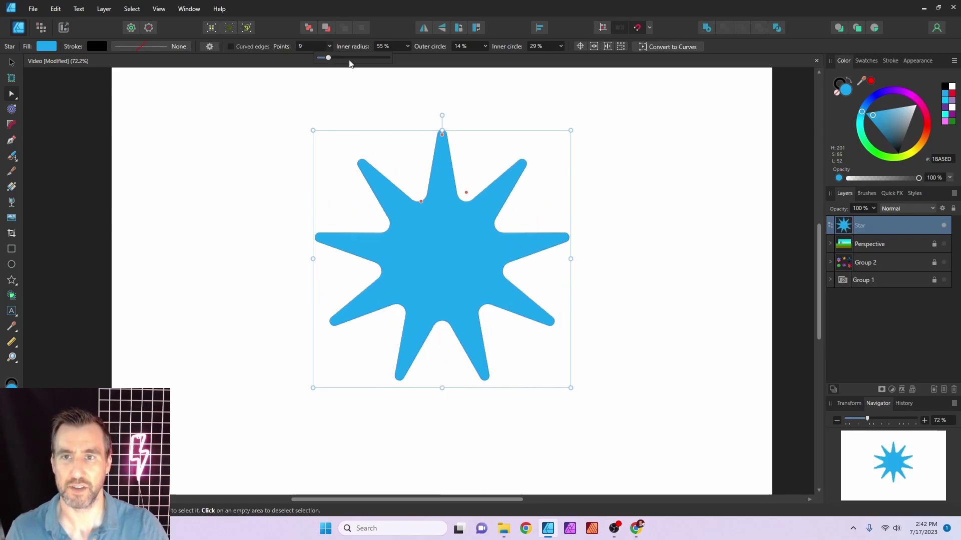
pyautogui.click(407, 46)
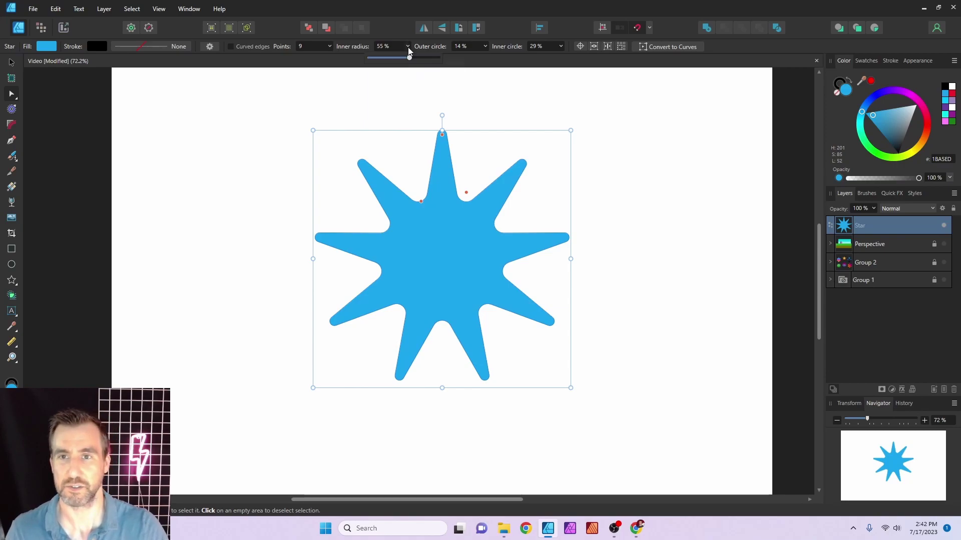
pyautogui.moveTo(409, 58); pyautogui.dragTo(434, 58)
# Increase the star to 34 points and set its outer circle to 7%.
pyautogui.click(330, 46)
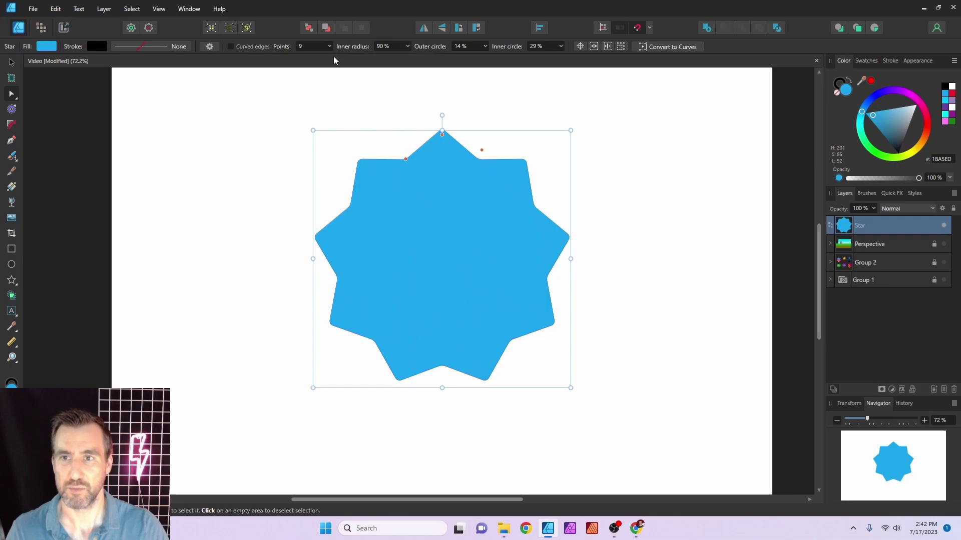
pyautogui.moveTo(334, 58); pyautogui.dragTo(371, 60)
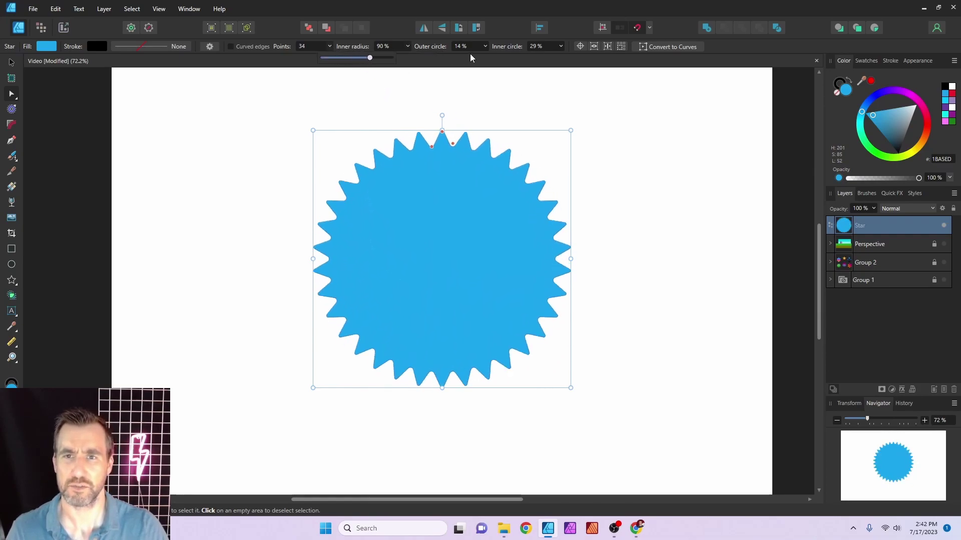
pyautogui.click(485, 46)
pyautogui.moveTo(487, 59)
pyautogui.mouseDown()
pyautogui.moveTo(478, 58)
pyautogui.moveTo(494, 58)
pyautogui.moveTo(483, 58)
pyautogui.mouseUp()
# Round the star's teeth more strongly with a 71% outer circle and a 45% inner circle.
pyautogui.scroll(5, 453, 135)
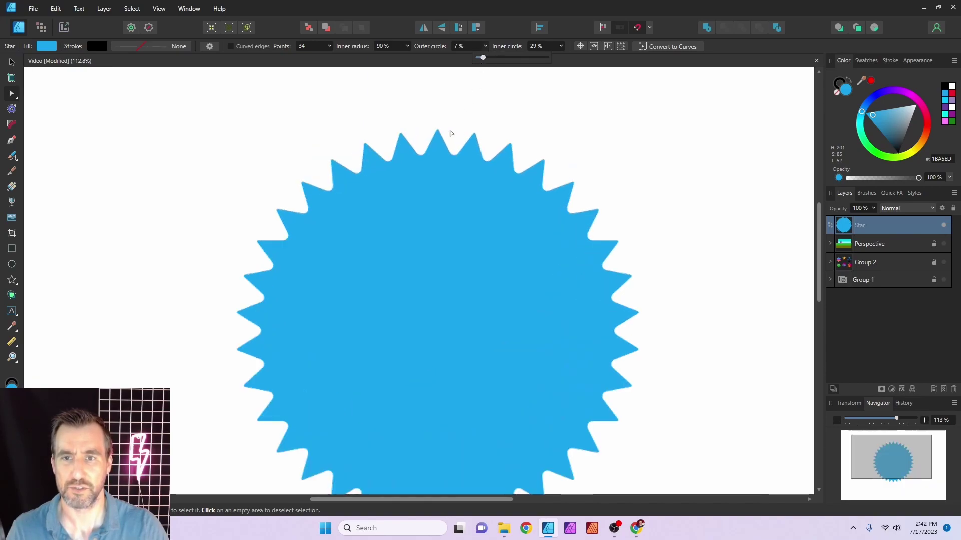
pyautogui.click(485, 46)
pyautogui.moveTo(482, 58); pyautogui.dragTo(516, 58)
pyautogui.scroll(-4, 487, 104)
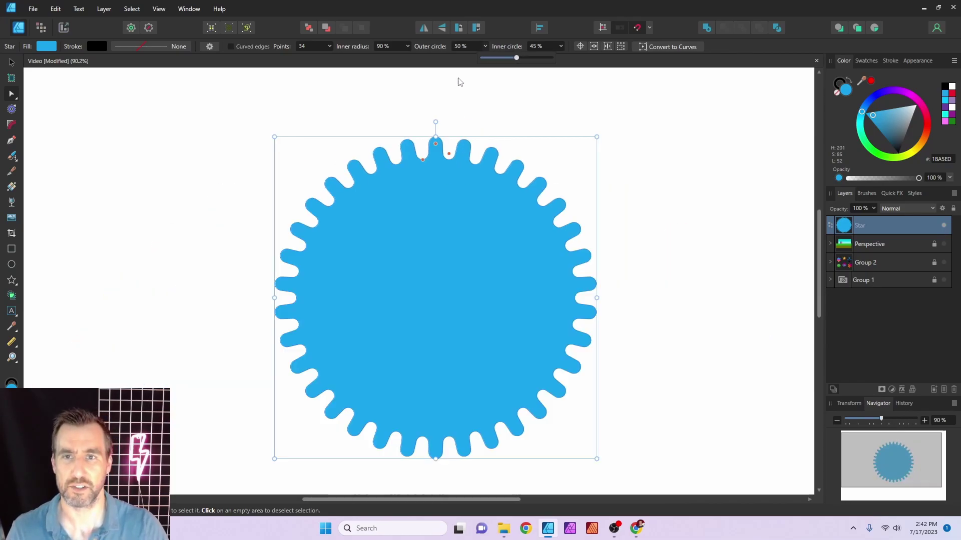
pyautogui.scroll(5, 438, 154)
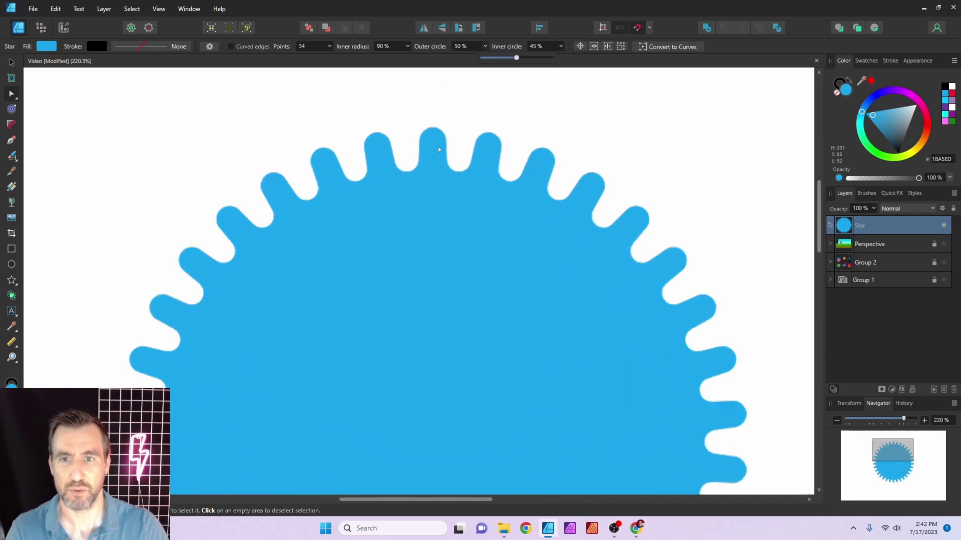
pyautogui.moveTo(519, 60); pyautogui.dragTo(532, 65)
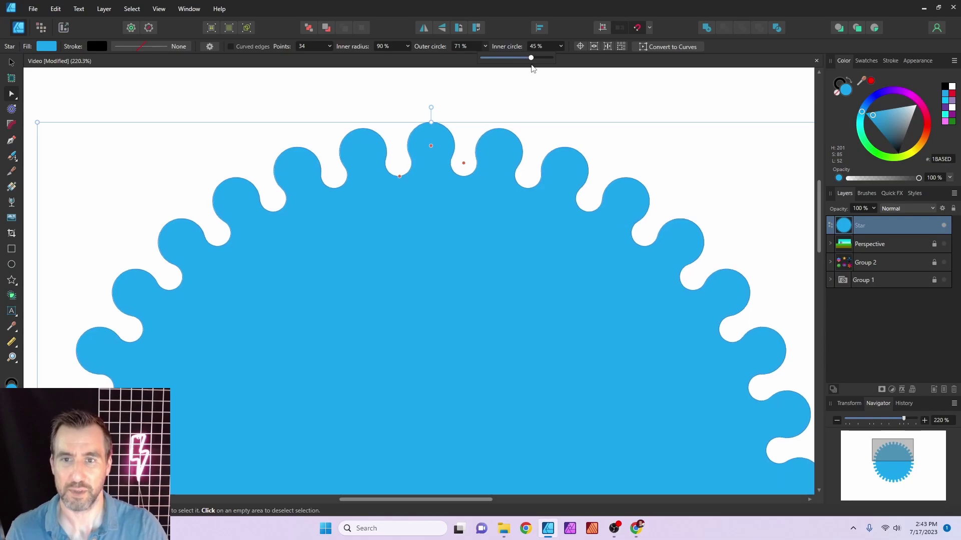
# Lengthen the star's teeth with a 62% inner radius and set the outer circle to 90%.
pyautogui.moveTo(409, 58); pyautogui.dragTo(389, 58)
pyautogui.click(484, 47)
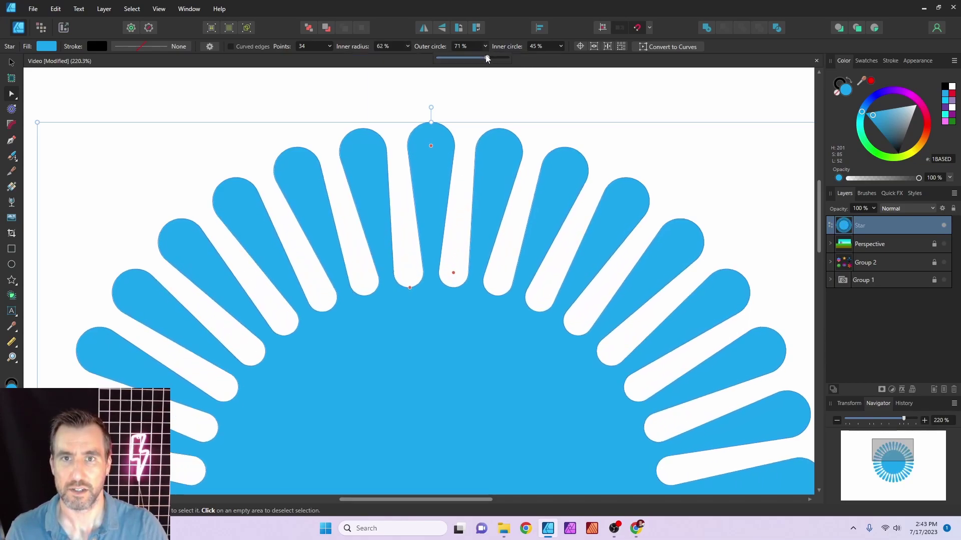
pyautogui.moveTo(483, 58); pyautogui.dragTo(500, 65)
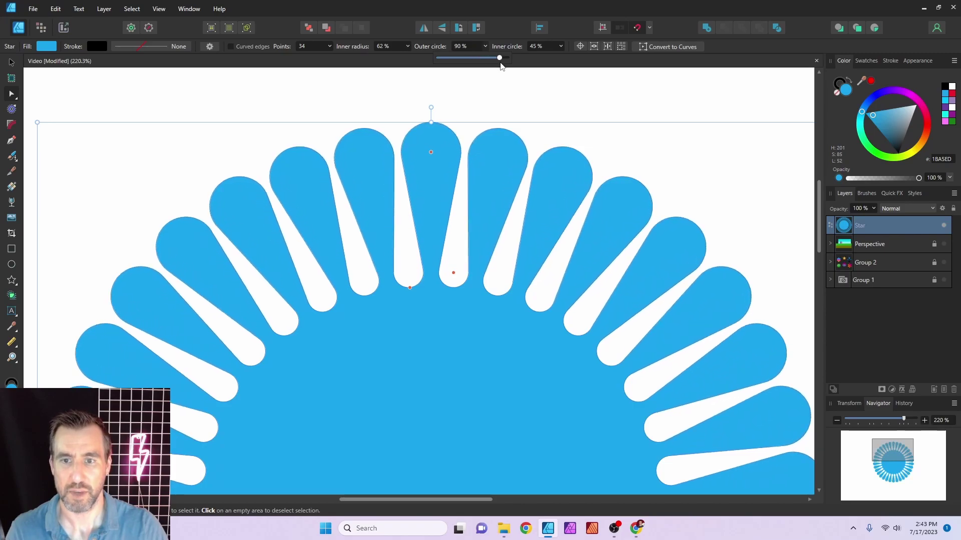
# Fill the star with orange and shorten its teeth to an 85% inner radius.
pyautogui.hotkey('ctrl', '0')
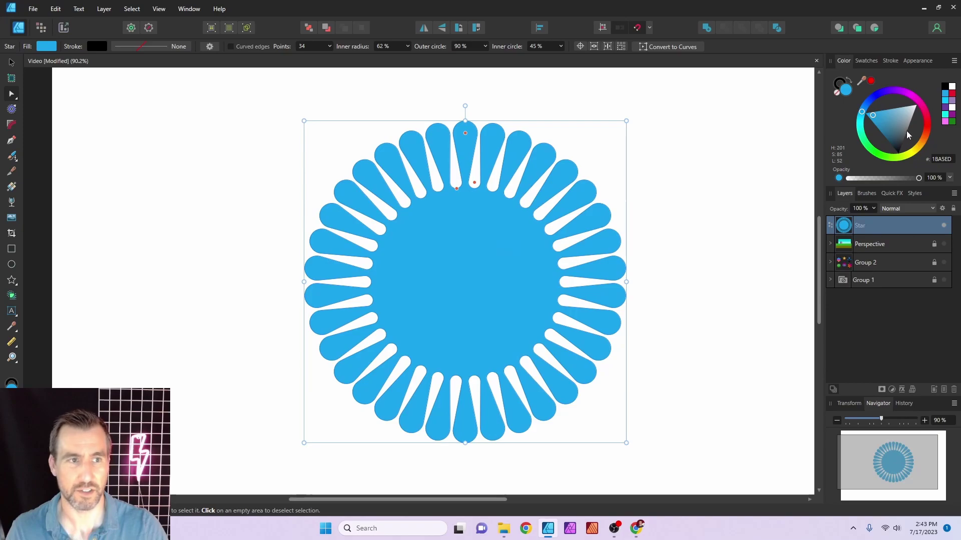
pyautogui.moveTo(926, 127); pyautogui.dragTo(924, 136)
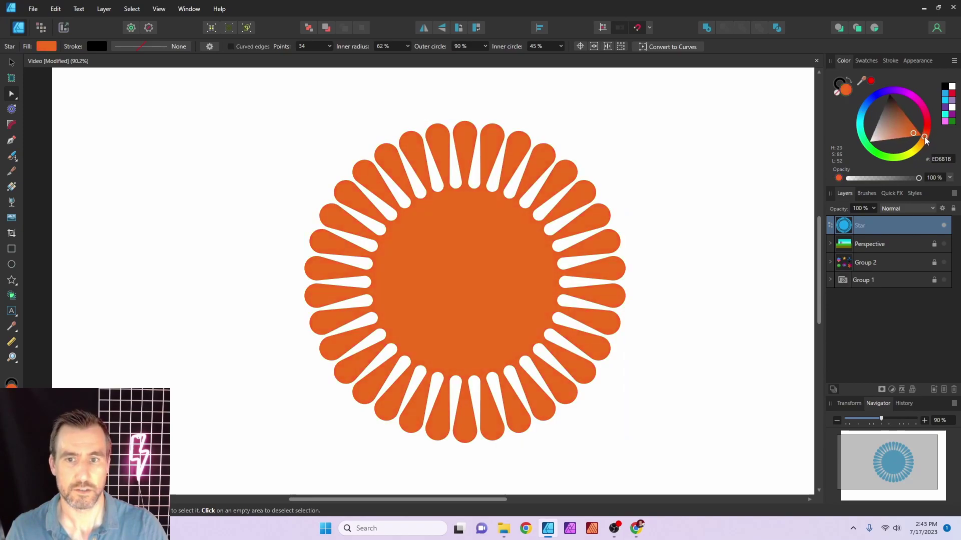
pyautogui.moveTo(474, 182); pyautogui.dragTo(478, 145)
pyautogui.press('v')
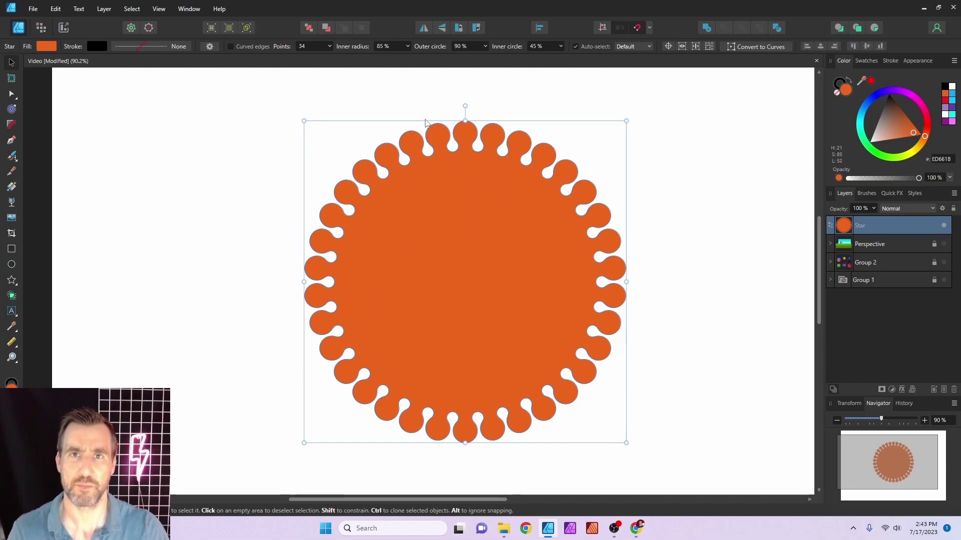
# Apply a linear gradient fill running from the star's upper right to its lower left, with a lighter yellow-orange end color.
pyautogui.click(11, 187)
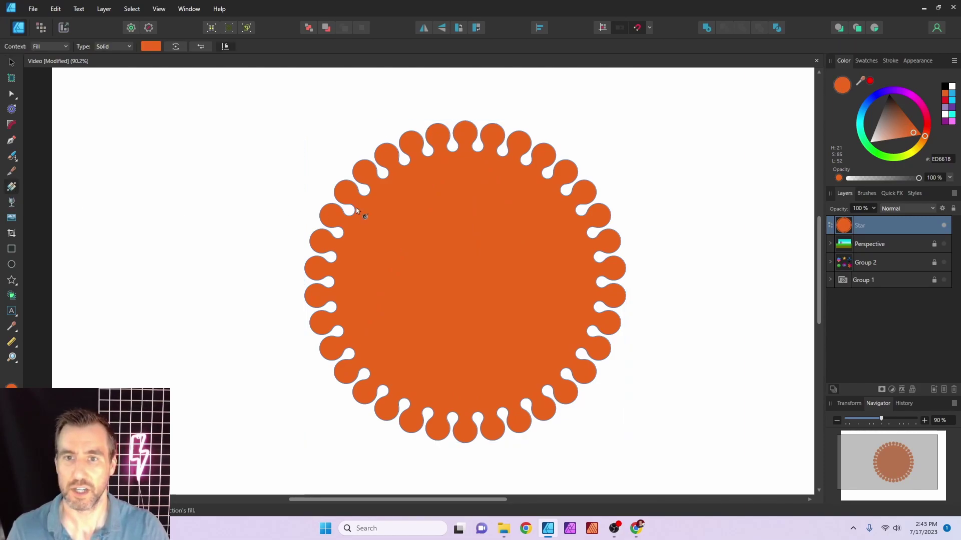
pyautogui.moveTo(538, 182); pyautogui.dragTo(424, 358)
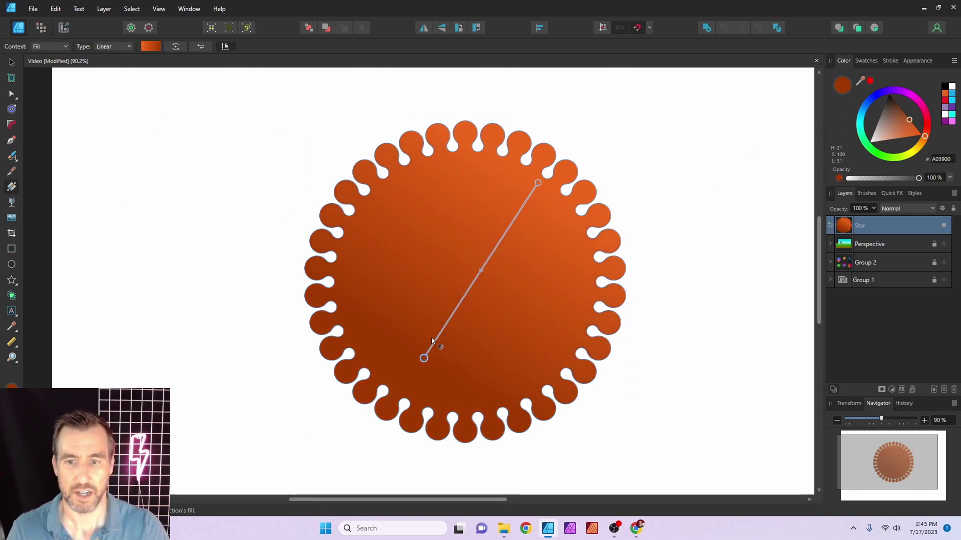
pyautogui.moveTo(926, 140)
pyautogui.mouseDown()
pyautogui.moveTo(910, 160)
pyautogui.moveTo(920, 140)
pyautogui.mouseUp()
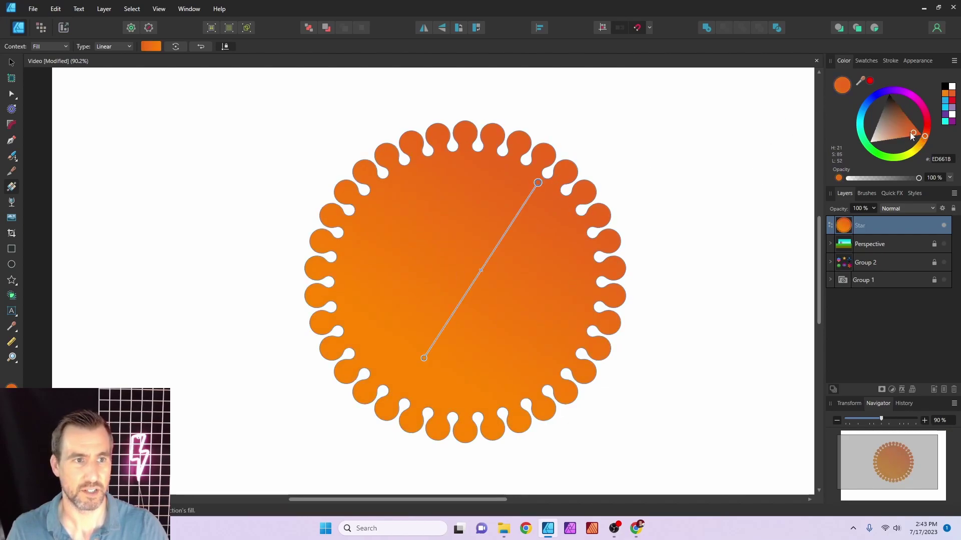
# Shift the gradient's upper-right color to golden yellow and give the star a solid 1.4 pt black outline.
pyautogui.moveTo(910, 132); pyautogui.dragTo(926, 145)
pyautogui.press('v')
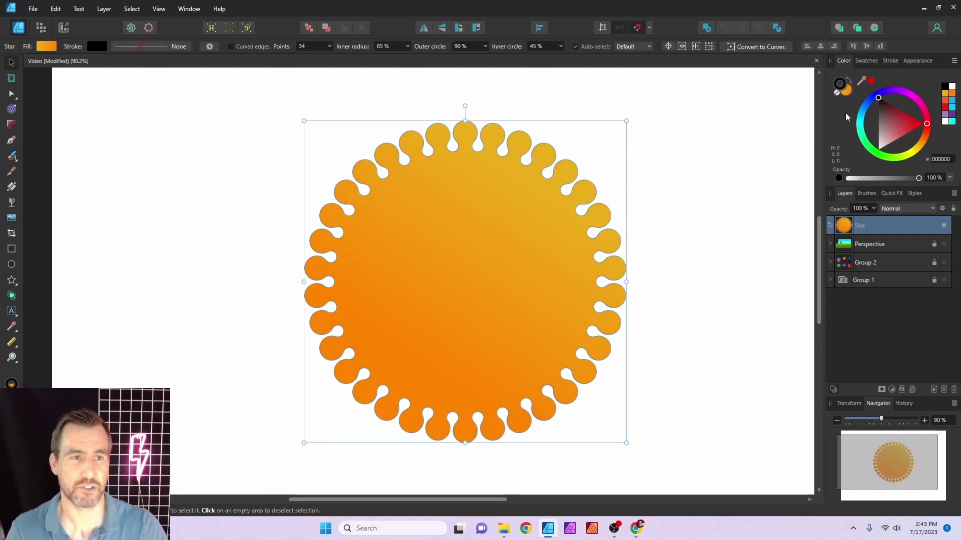
pyautogui.click(889, 61)
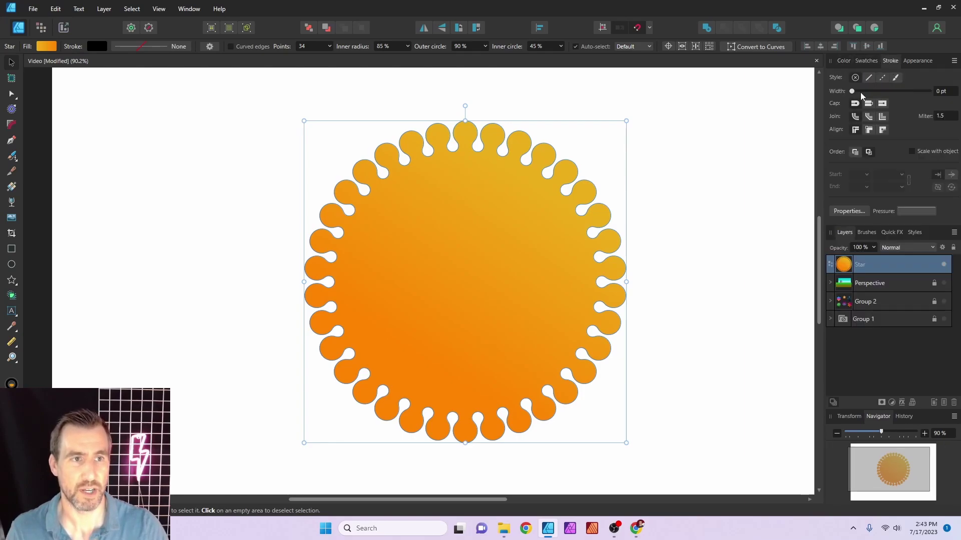
pyautogui.moveTo(856, 92); pyautogui.dragTo(870, 92)
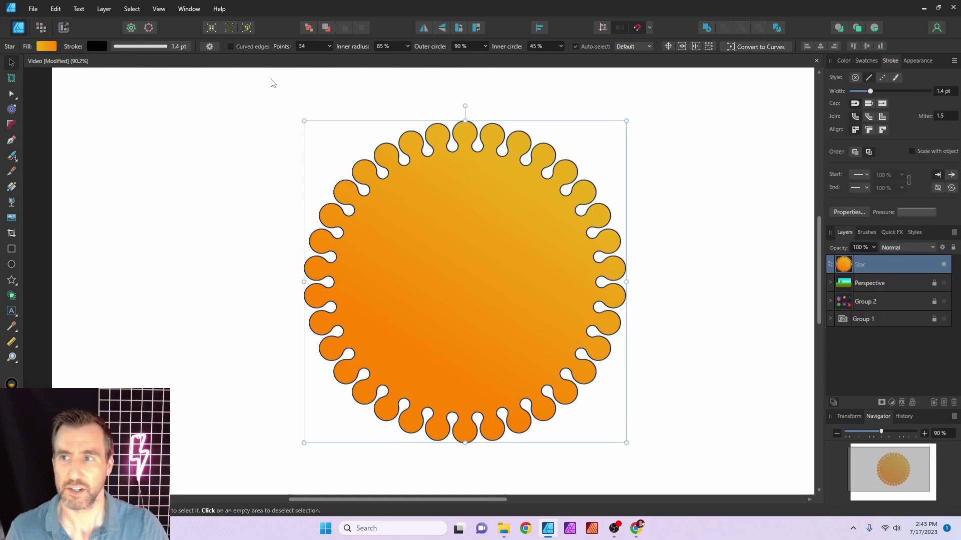
# Make the star's outline dashed and thicken it to 3.5 pt.
pyautogui.click(131, 48)
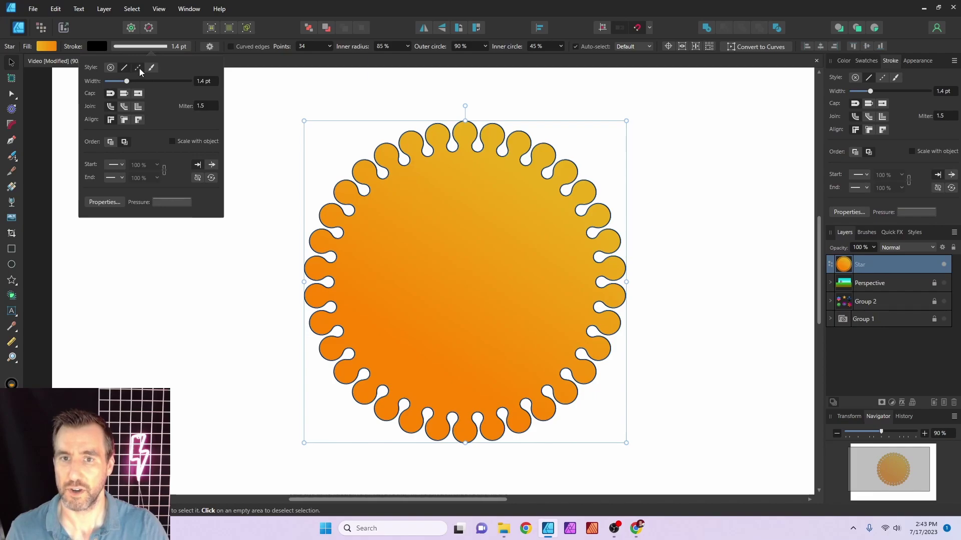
pyautogui.click(138, 68)
pyautogui.scroll(5, 473, 145)
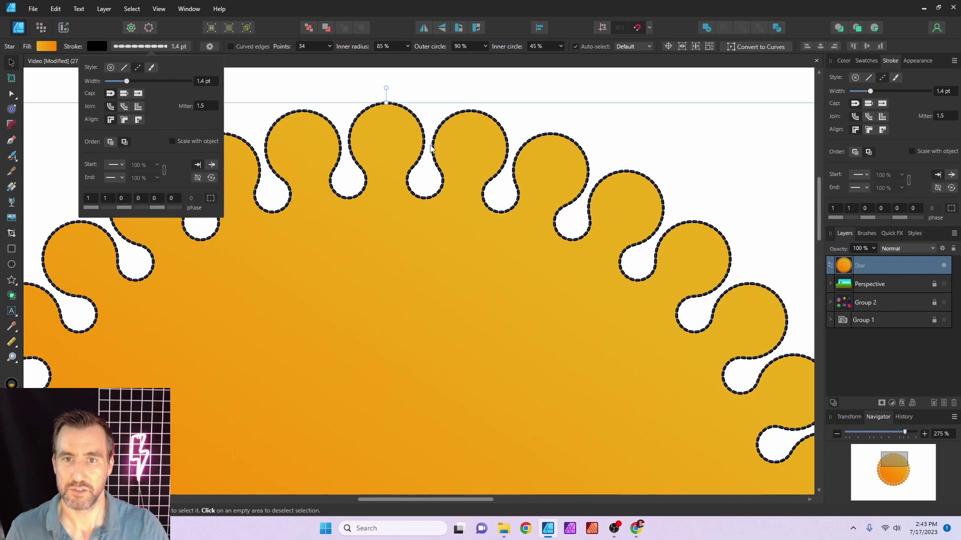
pyautogui.moveTo(128, 85); pyautogui.dragTo(132, 82)
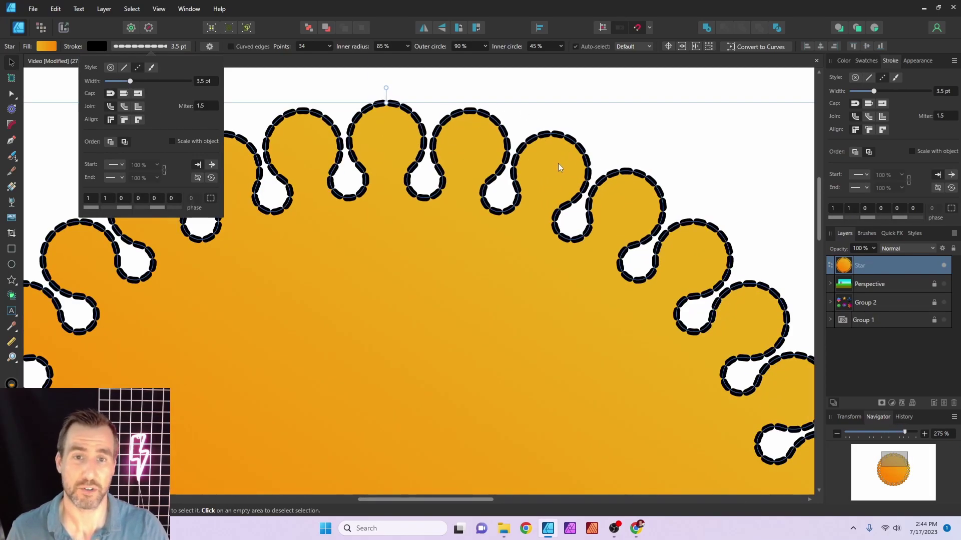
pyautogui.scroll(-5, 423, 228)
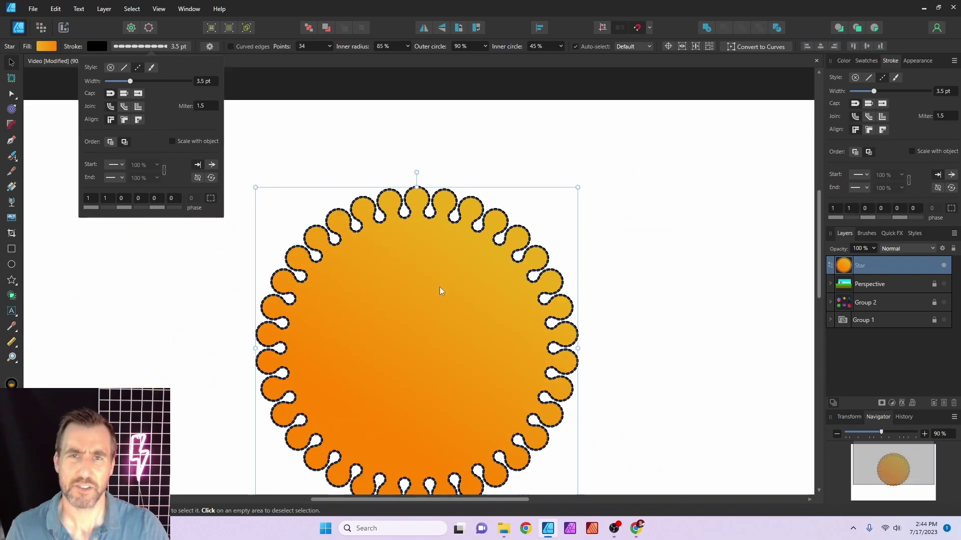
pyautogui.moveTo(437, 290); pyautogui.dragTo(431, 255)
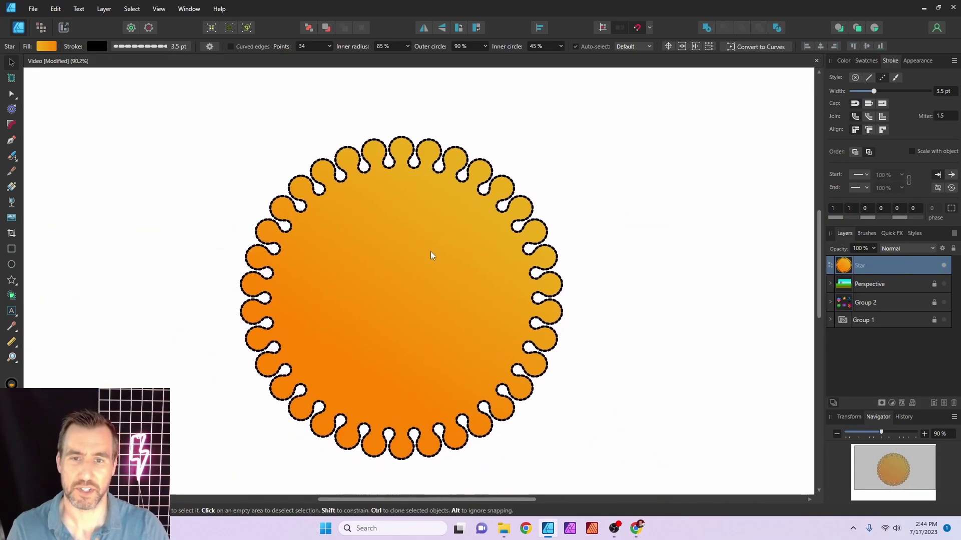
# Draw a rectangle to the right of the star and revert its fill and stroke to the defaults.
pyautogui.click(11, 249)
pyautogui.moveTo(610, 136); pyautogui.dragTo(788, 316)
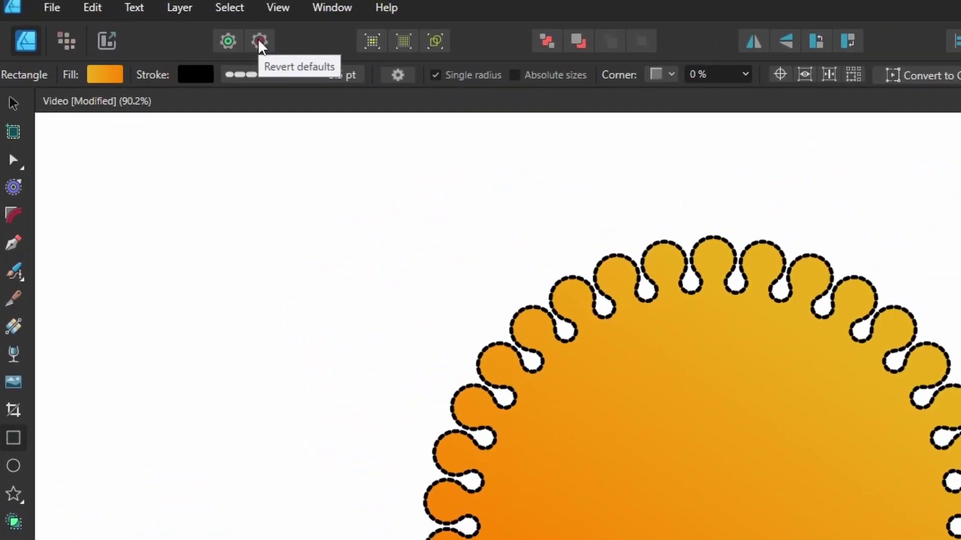
pyautogui.click(260, 42)
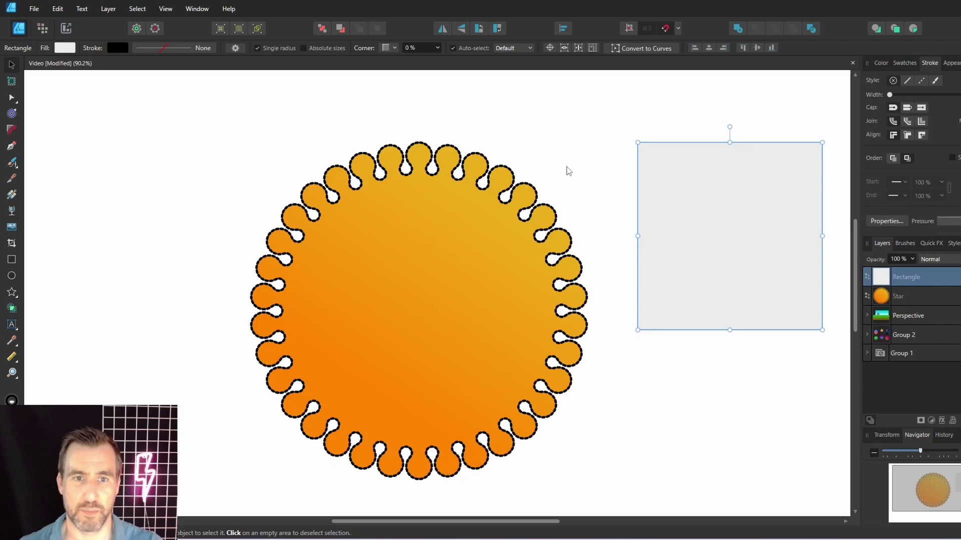
# Draw a circle below the rectangle and a small five-pointed star at the gradient star's upper right, both in the default style.
pyautogui.click(568, 171)
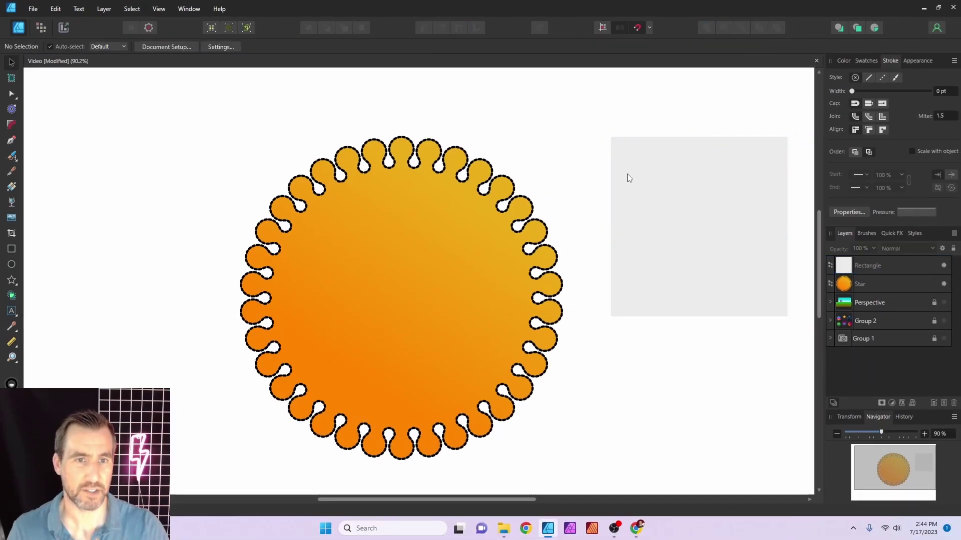
pyautogui.click(675, 189)
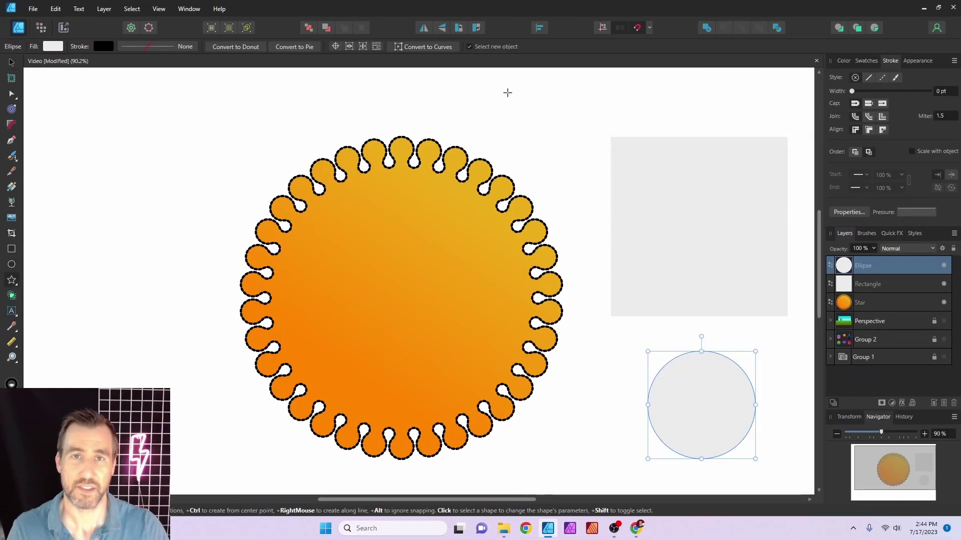
pyautogui.moveTo(501, 89); pyautogui.dragTo(596, 176)
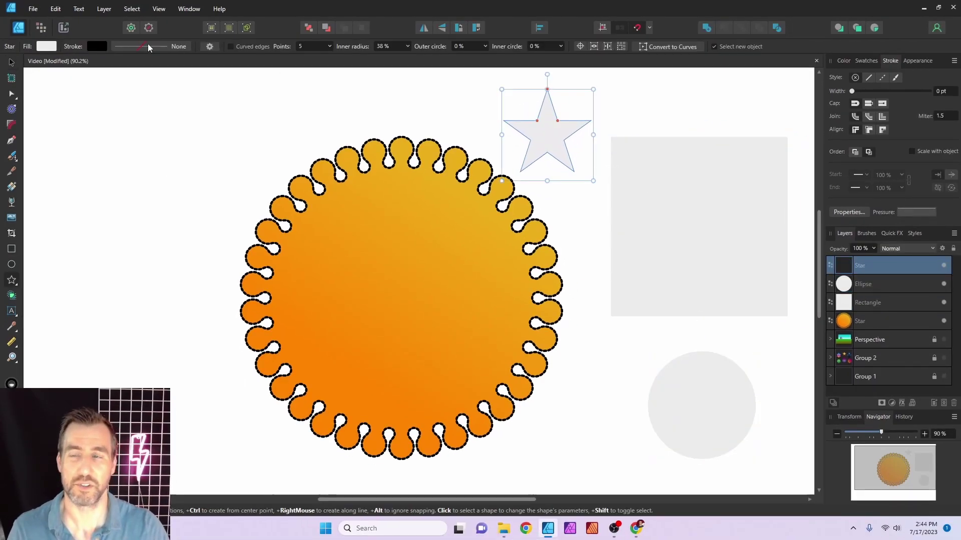
pyautogui.click(11, 62)
pyautogui.moveTo(543, 129); pyautogui.dragTo(549, 126)
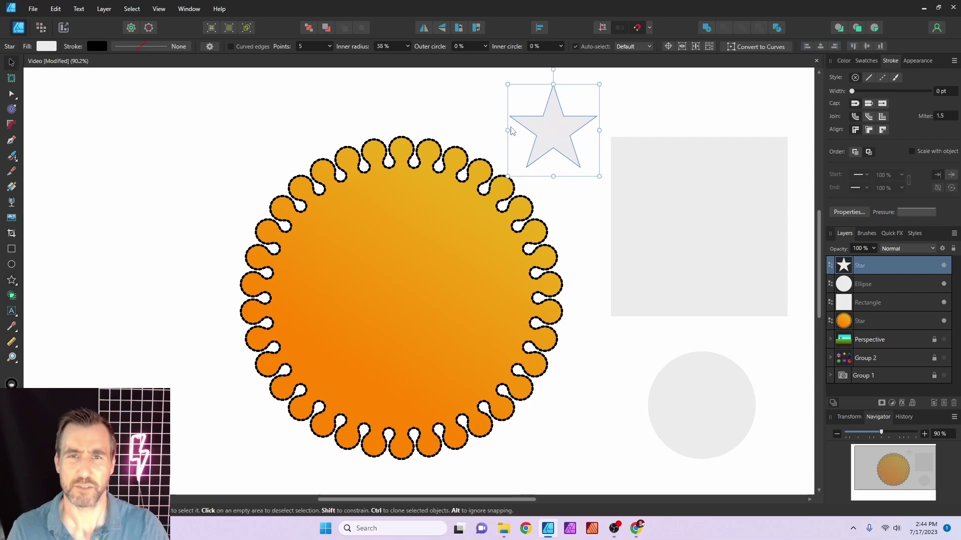
# Delete the small star, the rectangle, the circle and the large gradient star together.
pyautogui.click(411, 196)
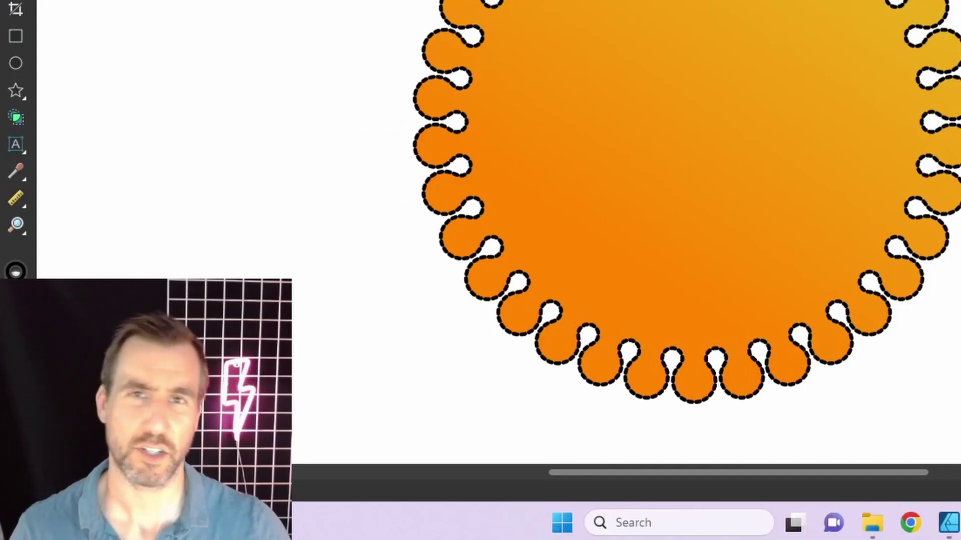
pyautogui.click(553, 127)
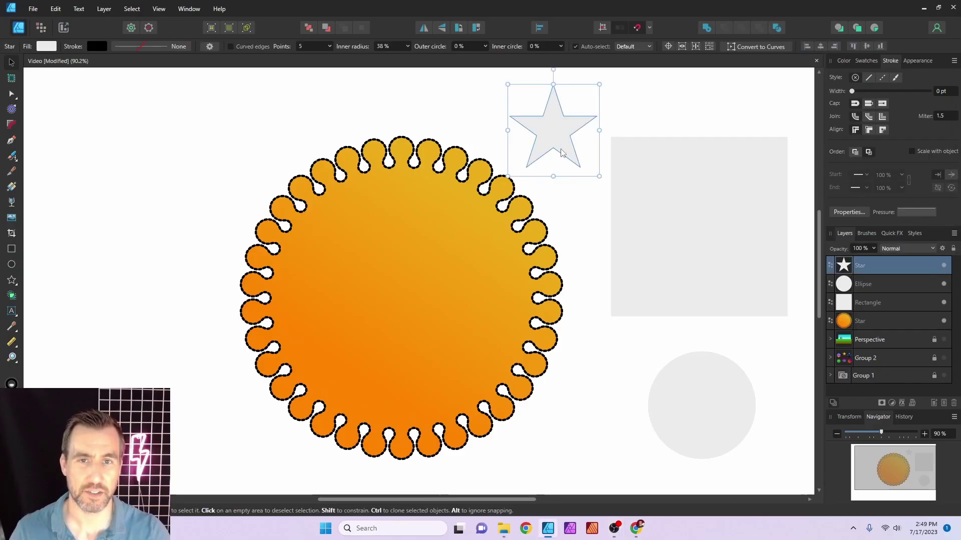
pyautogui.keyDown('shift'); pyautogui.click(699, 225); pyautogui.keyUp('shift')
pyautogui.keyDown('shift'); pyautogui.click(691, 386); pyautogui.keyUp('shift')
pyautogui.keyDown('shift'); pyautogui.click(430, 301); pyautogui.keyUp('shift')
pyautogui.press('Delete')
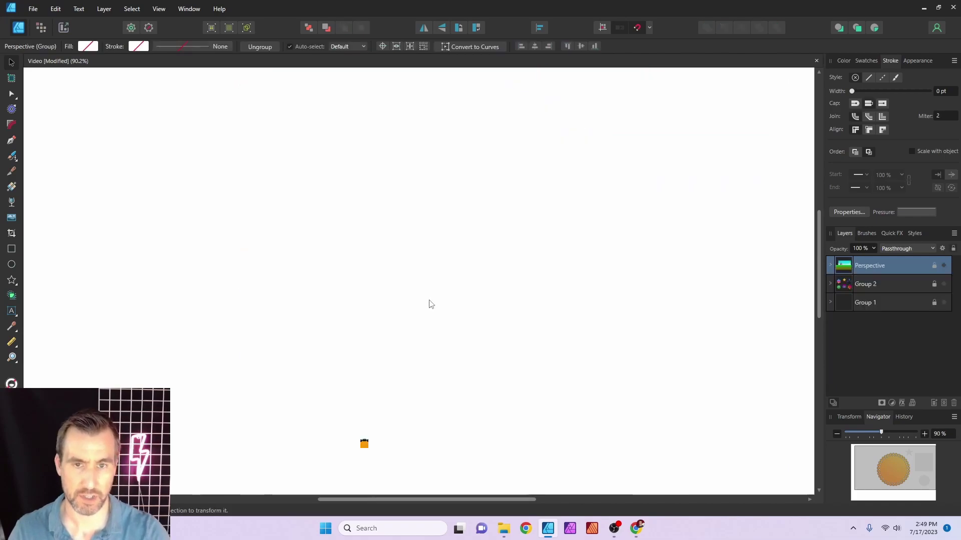
# Draw a large five-pointed star on the empty canvas and fill it with blue 0086FF.
pyautogui.click(12, 280)
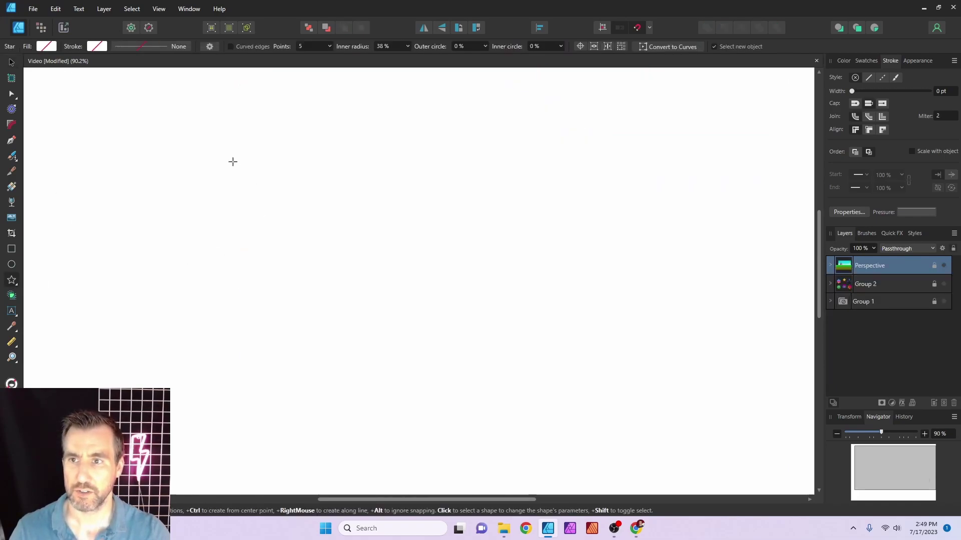
pyautogui.moveTo(152, 118); pyautogui.dragTo(415, 384)
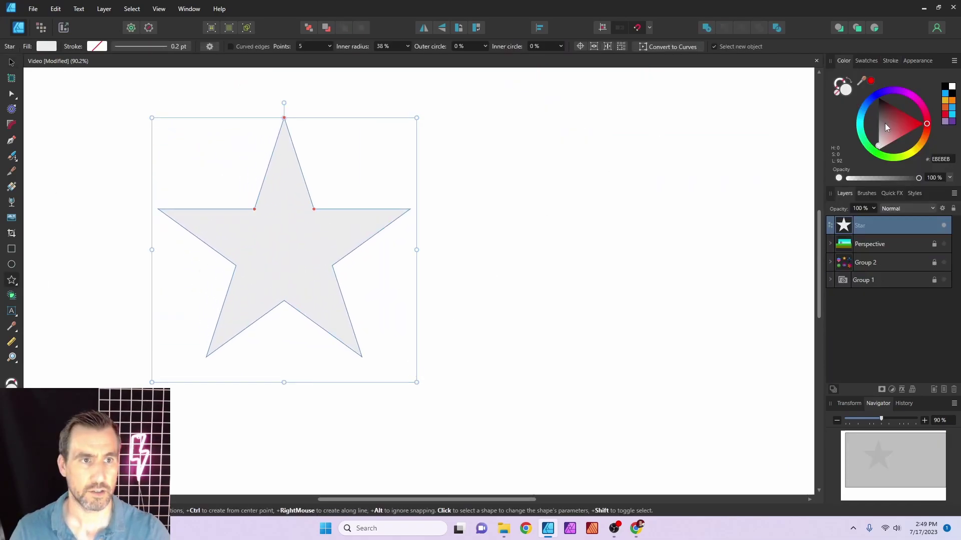
pyautogui.click(866, 103)
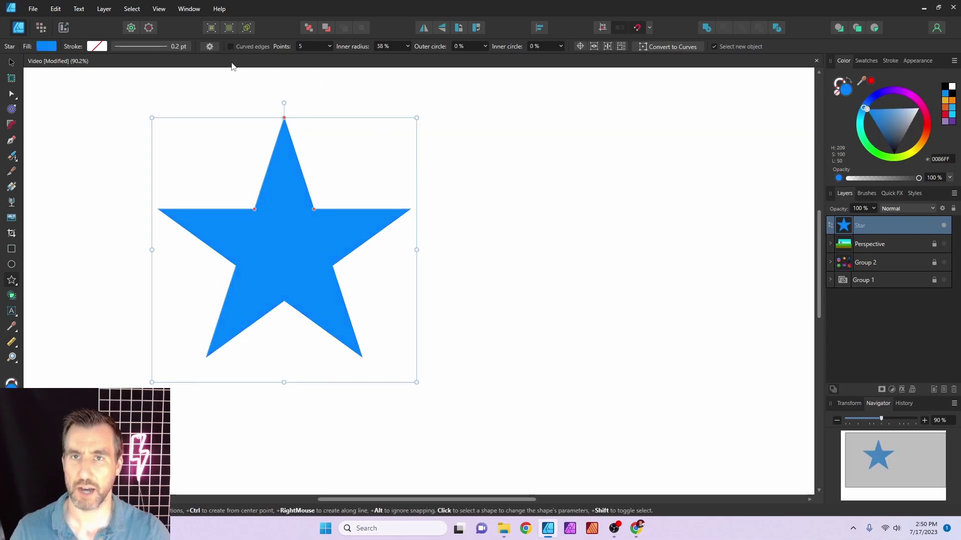
# Duplicate the blue star so two stand side by side, and enable curved edges on the right one.
pyautogui.click(11, 61)
pyautogui.moveTo(277, 231); pyautogui.dragTo(564, 210)
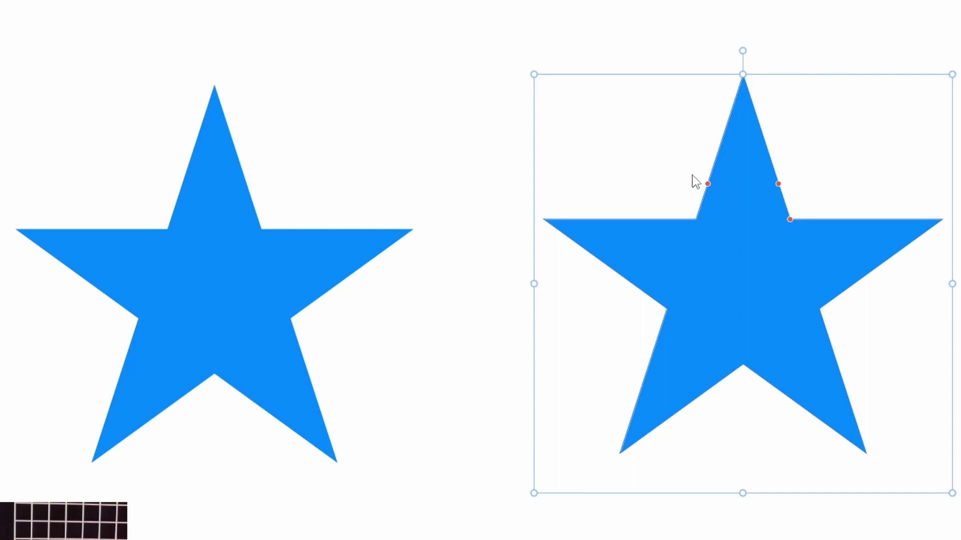
pyautogui.click(230, 154)
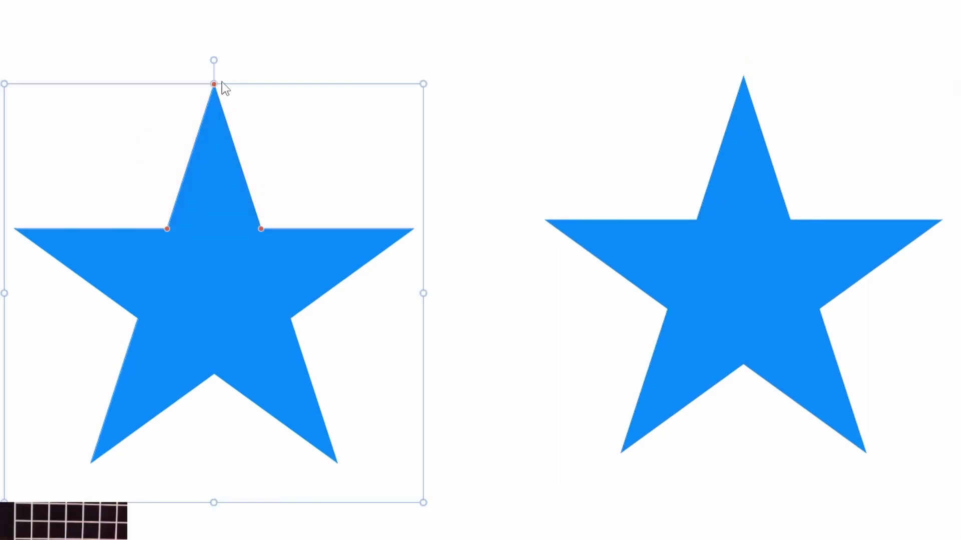
pyautogui.click(214, 159)
pyautogui.click(743, 225)
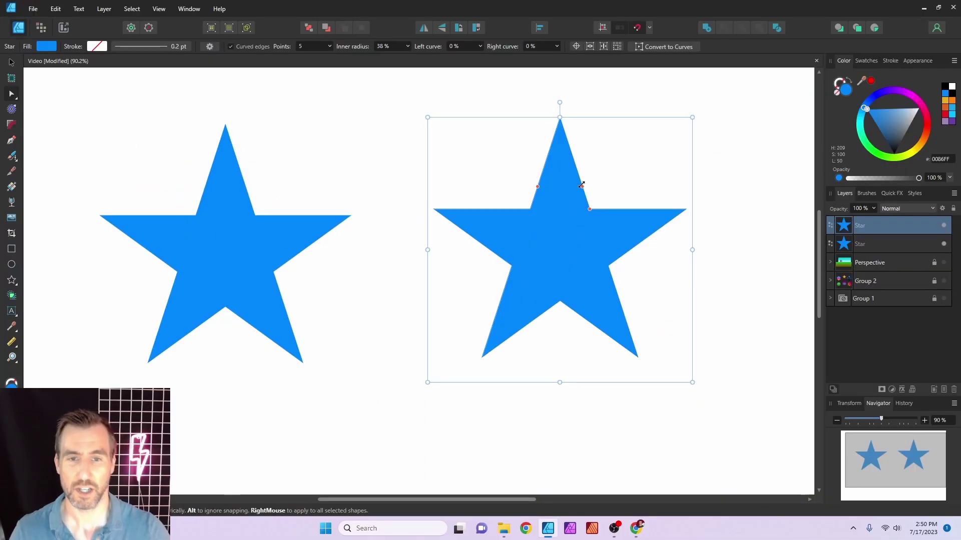
# Bend the right star's points with a 48% right curve and a -15% left curve, and widen its inner radius to 65%.
pyautogui.moveTo(778, 182); pyautogui.dragTo(779, 183)
pyautogui.moveTo(583, 186); pyautogui.dragTo(609, 165)
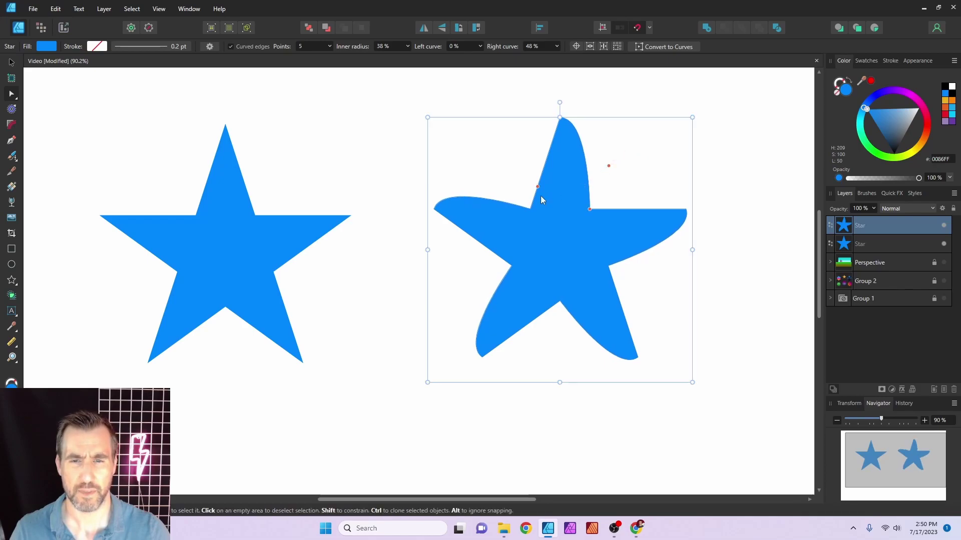
pyautogui.moveTo(534, 185)
pyautogui.mouseDown()
pyautogui.moveTo(485, 144)
pyautogui.moveTo(541, 189)
pyautogui.mouseUp()
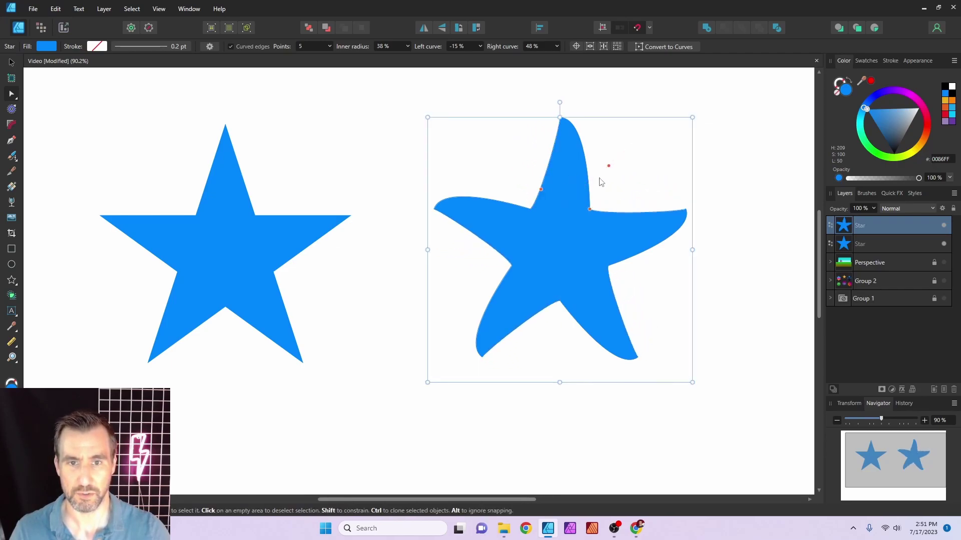
pyautogui.moveTo(589, 209); pyautogui.dragTo(611, 180)
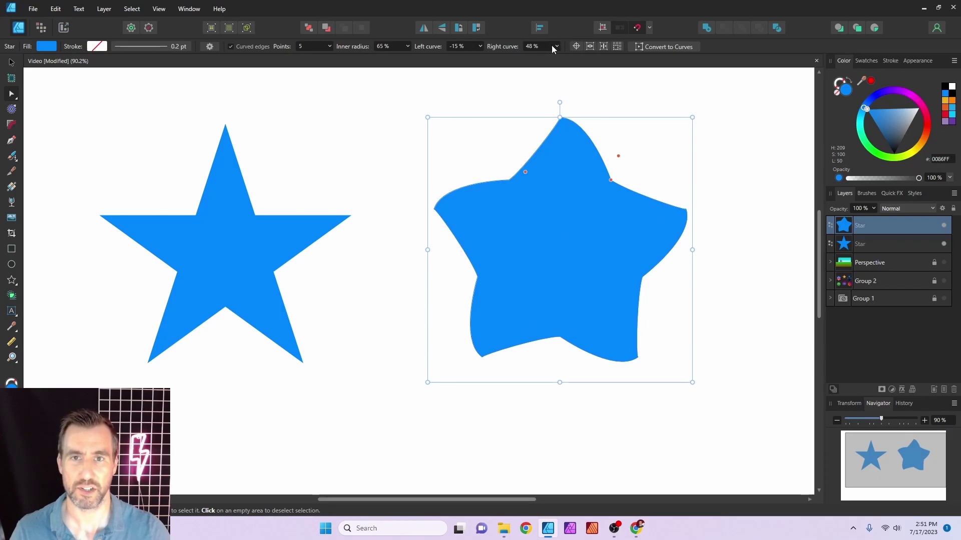
# Turn the right star into a sun with 13 points, orange FF9000 fill, a -100% left curve and a 63% right curve.
pyautogui.click(329, 46)
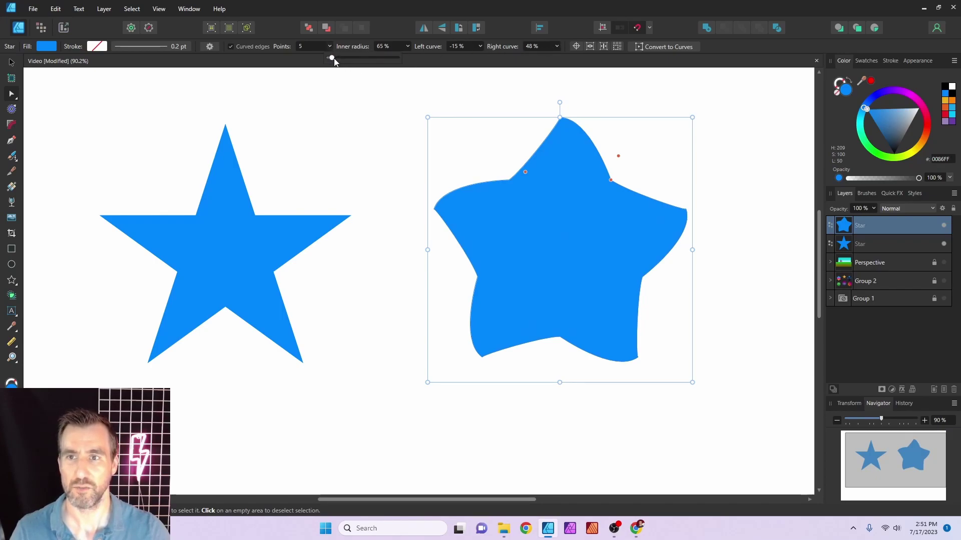
pyautogui.moveTo(332, 59); pyautogui.dragTo(346, 59)
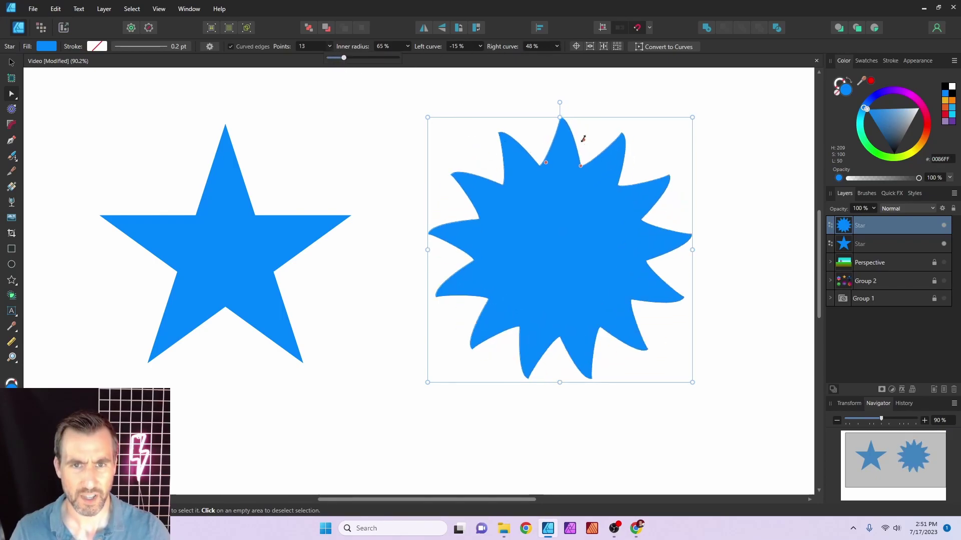
pyautogui.moveTo(586, 134); pyautogui.dragTo(585, 132)
pyautogui.moveTo(892, 101); pyautogui.dragTo(932, 149)
pyautogui.moveTo(502, 194); pyautogui.dragTo(584, 338)
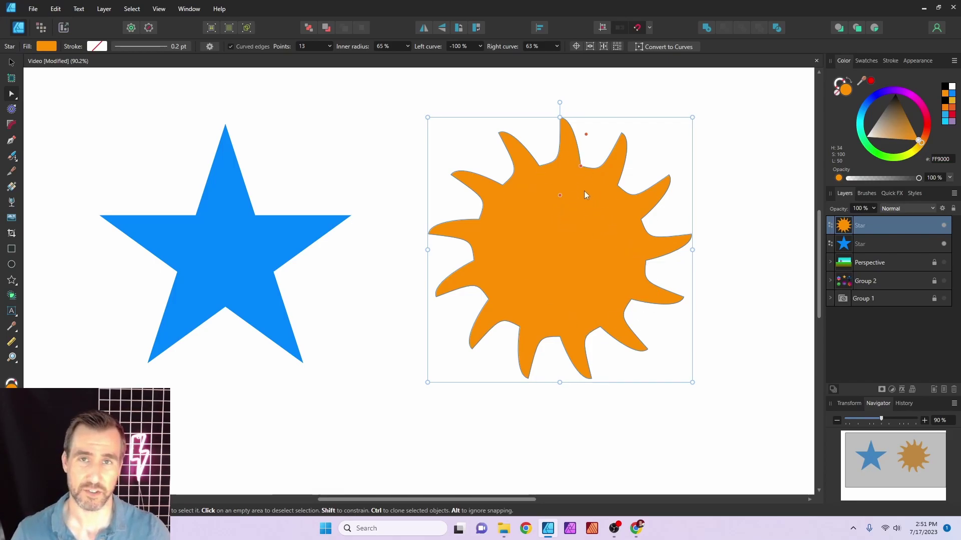
# Try the star preset with six round lobes on the orange shape and replace it with the preset with six teardrop rays.
pyautogui.click(209, 47)
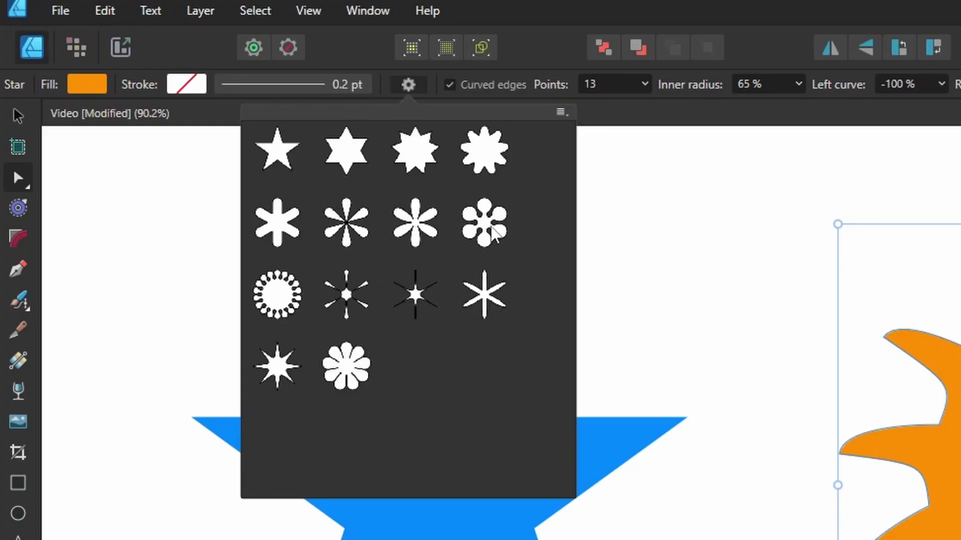
pyautogui.click(492, 233)
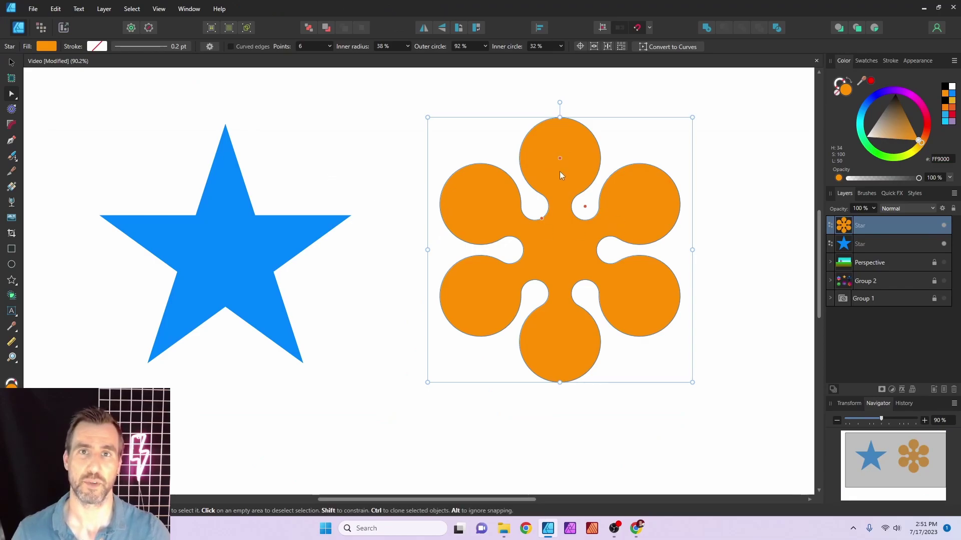
pyautogui.click(212, 47)
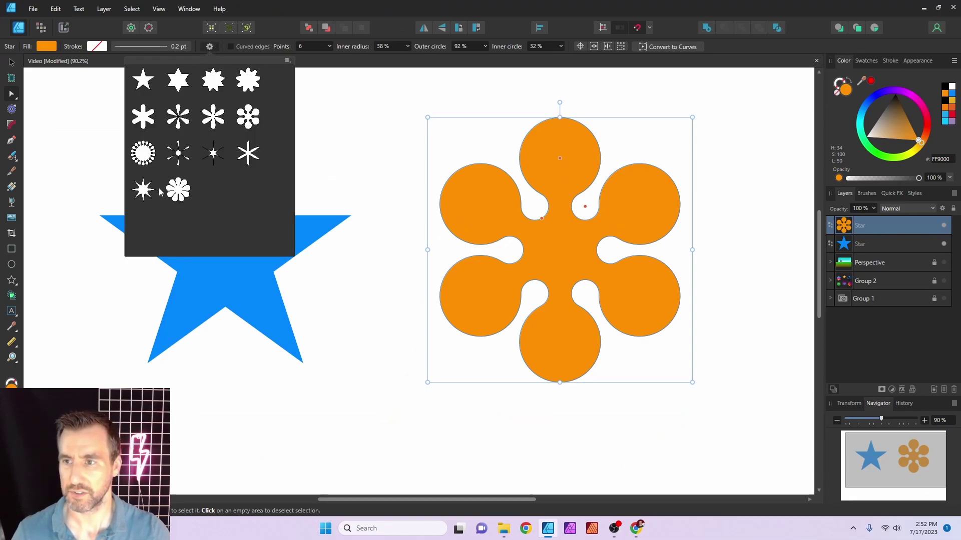
pyautogui.click(178, 153)
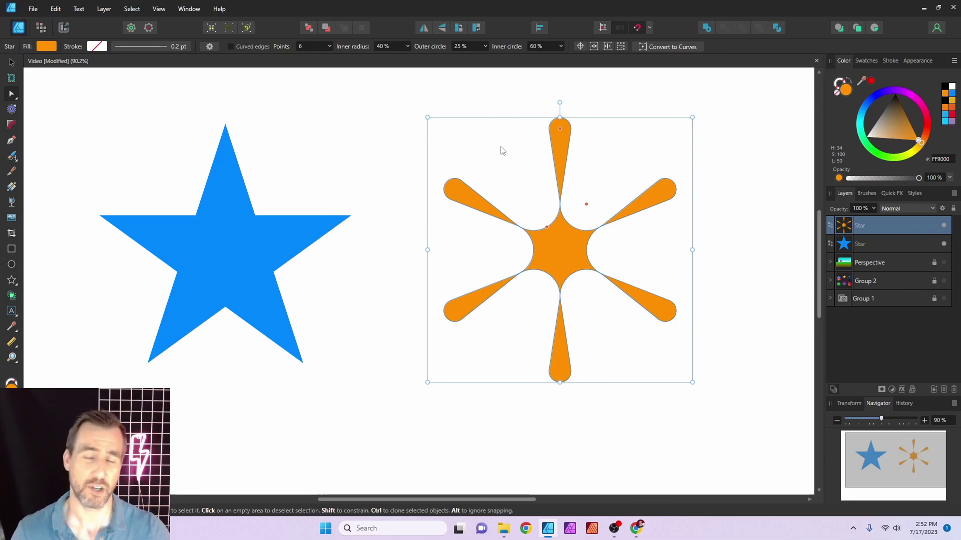
pyautogui.click(369, 160)
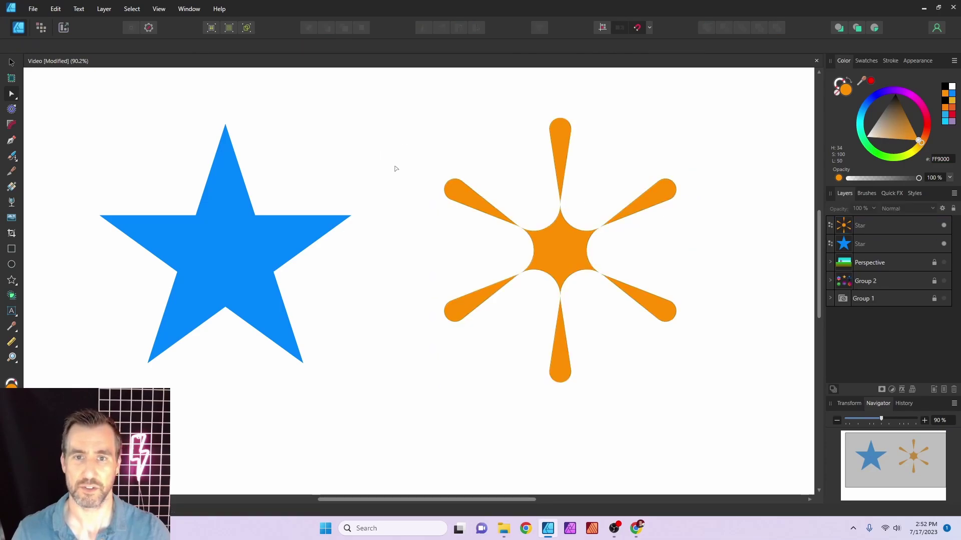
pyautogui.click(573, 242)
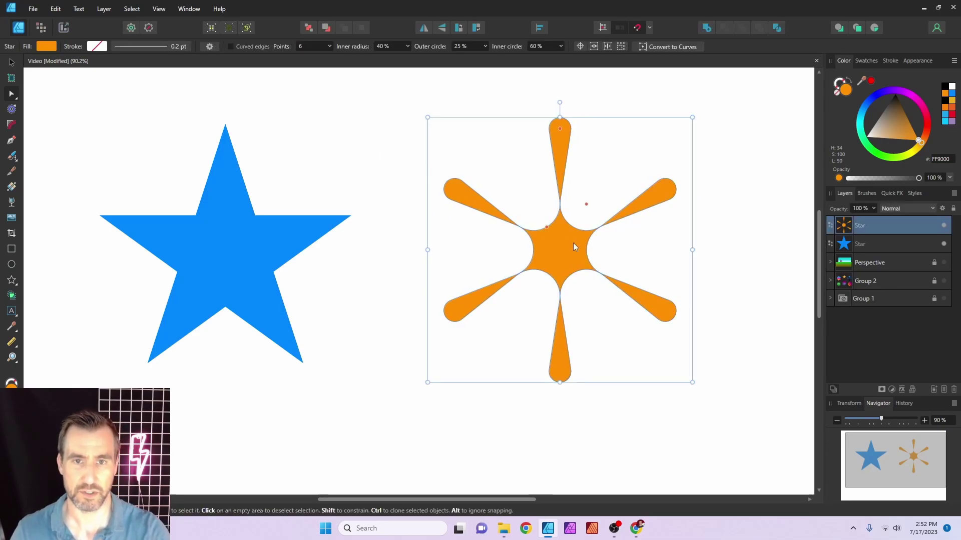
# Delete the orange shape and turn the blue star into a centred yellow FFCE00 star with 64% inner radius and 76% outer circle.
pyautogui.press('Delete')
pyautogui.moveTo(227, 238); pyautogui.dragTo(483, 187)
pyautogui.moveTo(422, 131); pyautogui.dragTo(429, 168)
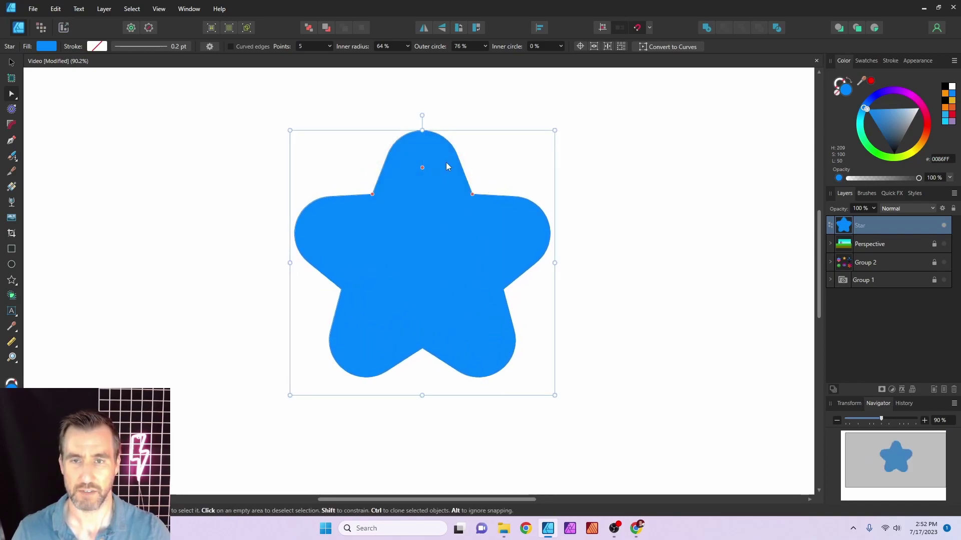
pyautogui.moveTo(922, 134); pyautogui.dragTo(914, 148)
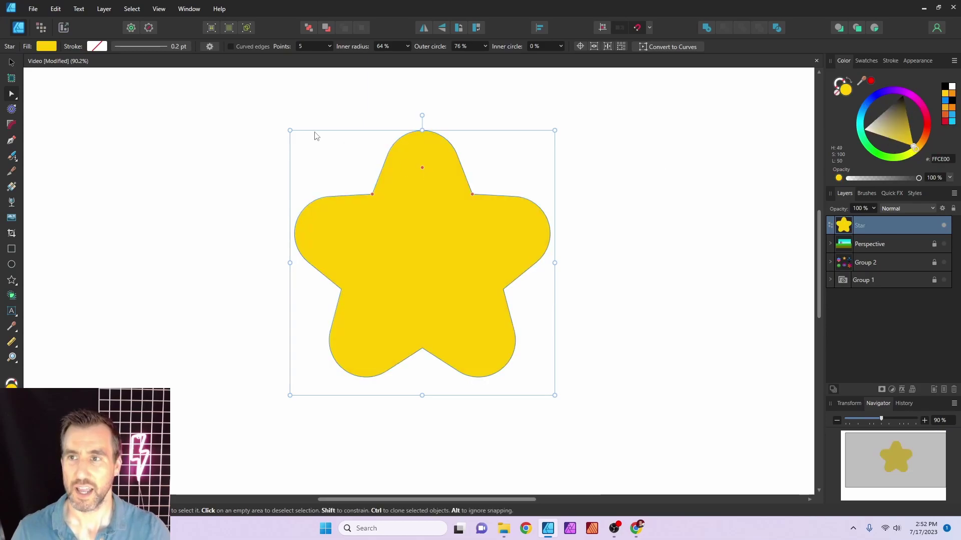
# Save the rounded yellow star's settings as a new star preset named MyCoolStar.
pyautogui.click(209, 47)
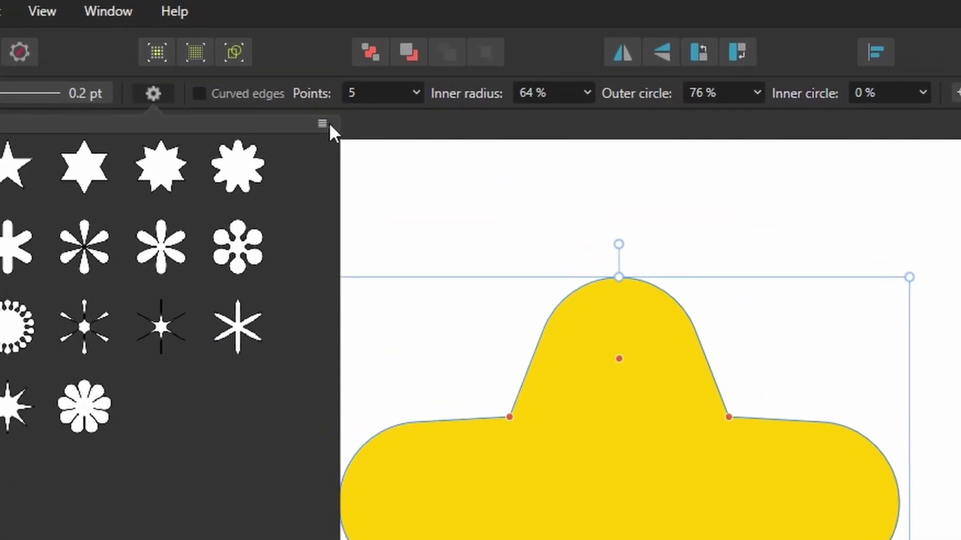
pyautogui.click(288, 62)
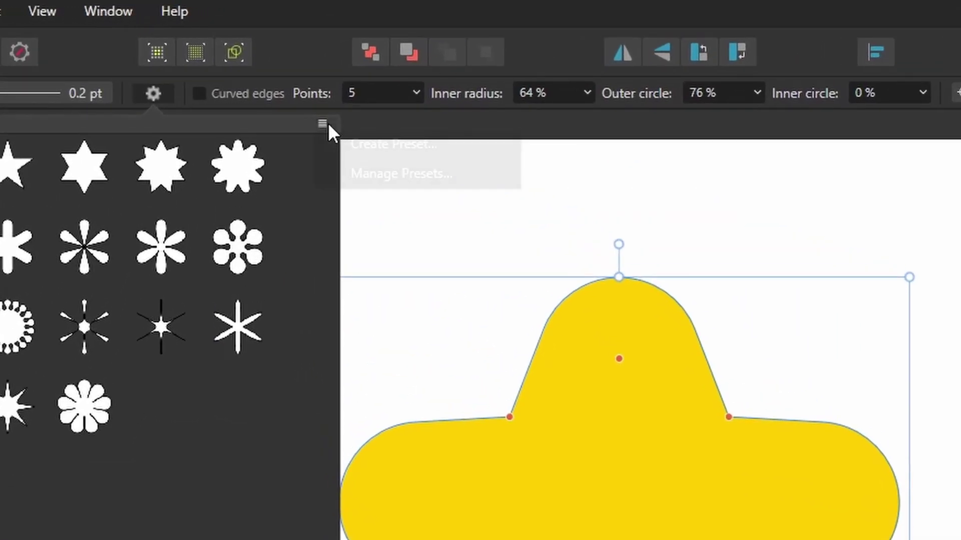
pyautogui.click(369, 145)
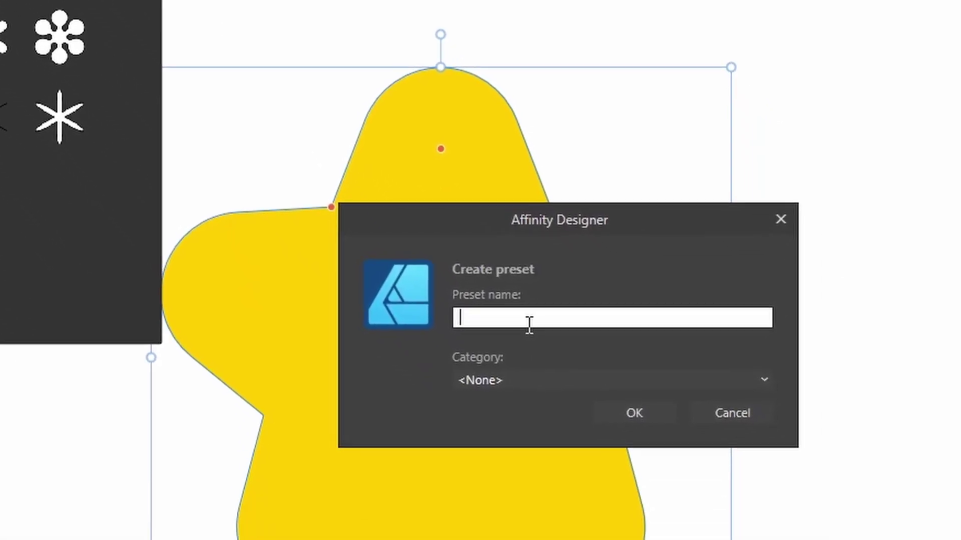
pyautogui.write('MyCoolStar')
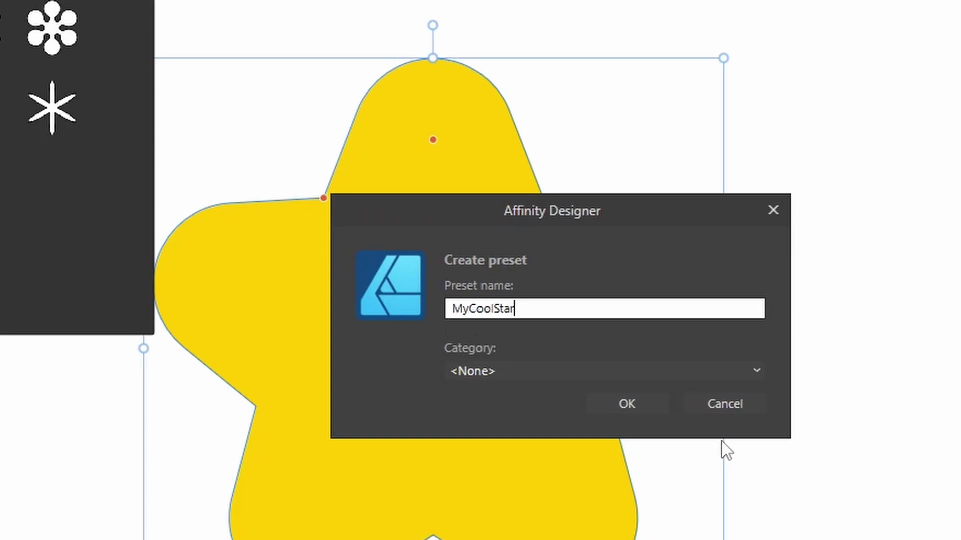
pyautogui.click(653, 415)
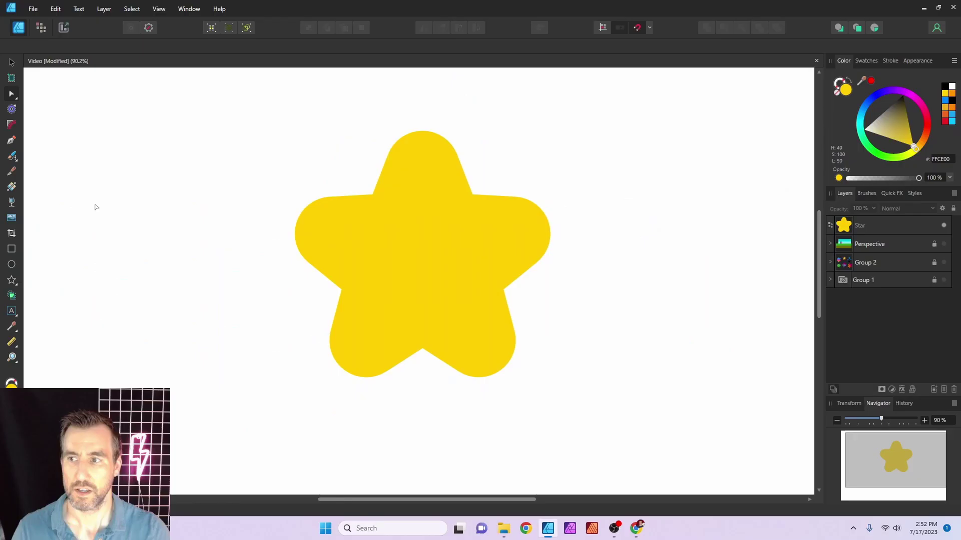
# Draw a small star beside the large one and apply the MyCoolStar preset to it.
pyautogui.click(11, 280)
pyautogui.moveTo(108, 142); pyautogui.dragTo(243, 278)
pyautogui.click(209, 47)
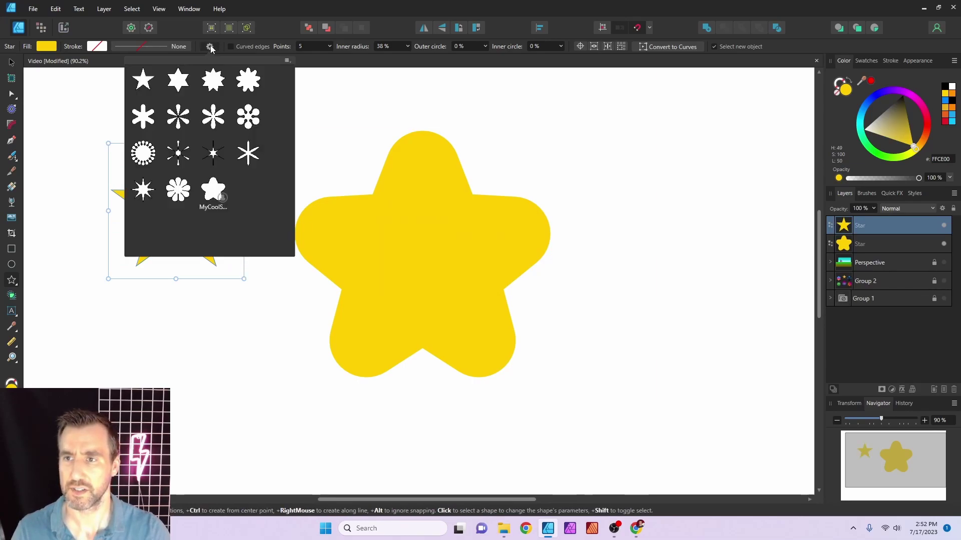
pyautogui.click(213, 189)
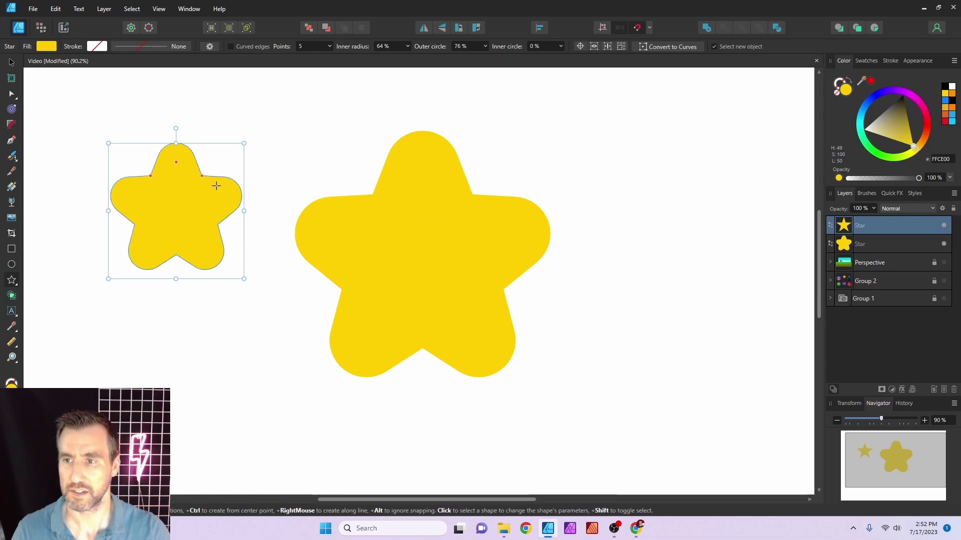
pyautogui.press('v')
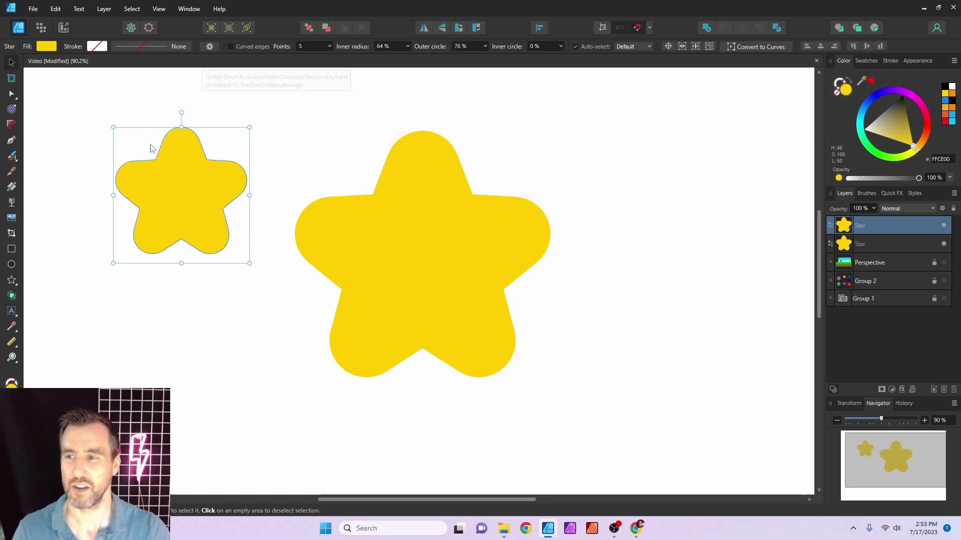
# Draw a yellow rectangle right of the large star, check its available presets, and add a circle below it.
pyautogui.click(11, 249)
pyautogui.moveTo(566, 128); pyautogui.dragTo(711, 224)
pyautogui.click(225, 46)
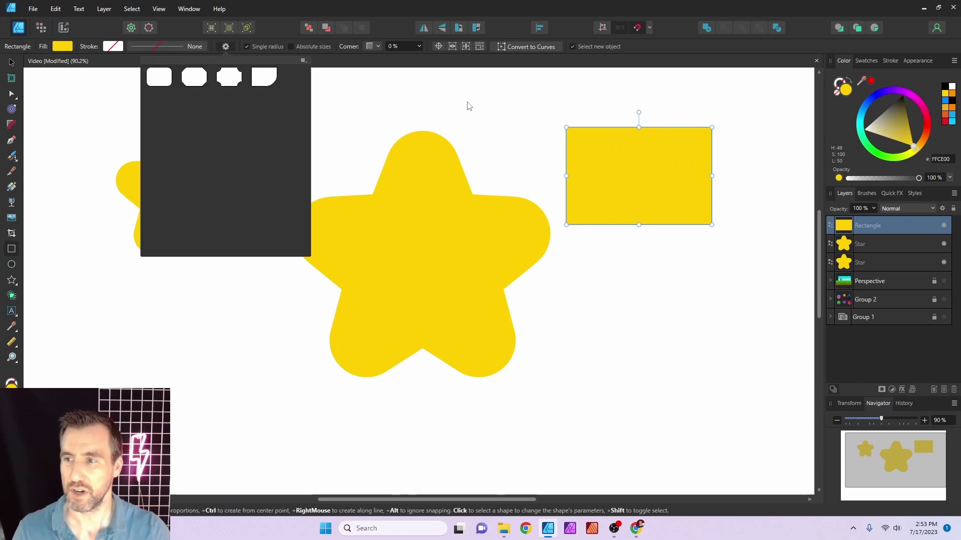
pyautogui.click(439, 113)
pyautogui.click(11, 264)
pyautogui.moveTo(598, 246); pyautogui.dragTo(691, 339)
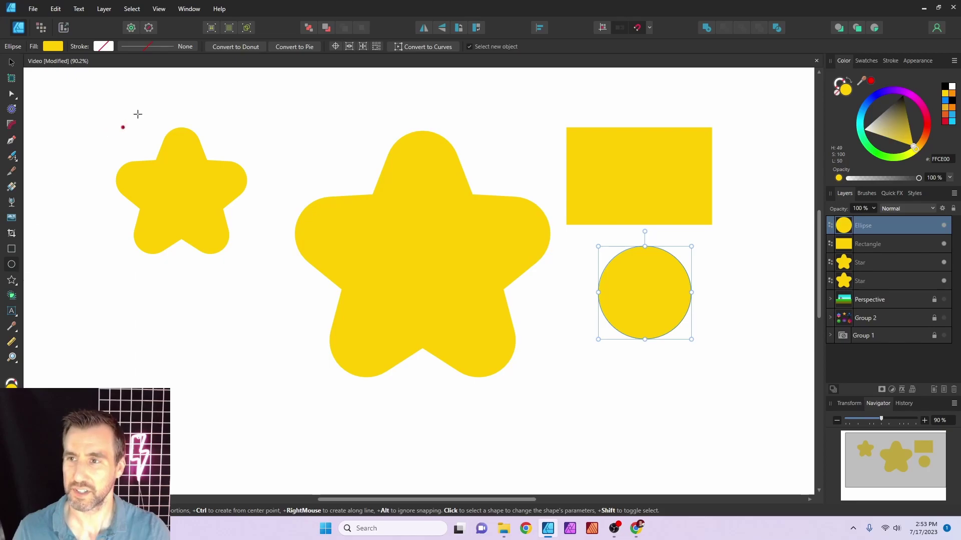
# Draw a yellow cloud with 12 bubbles below the small star and show the cloud presets.
pyautogui.click(11, 281)
pyautogui.click(55, 223)
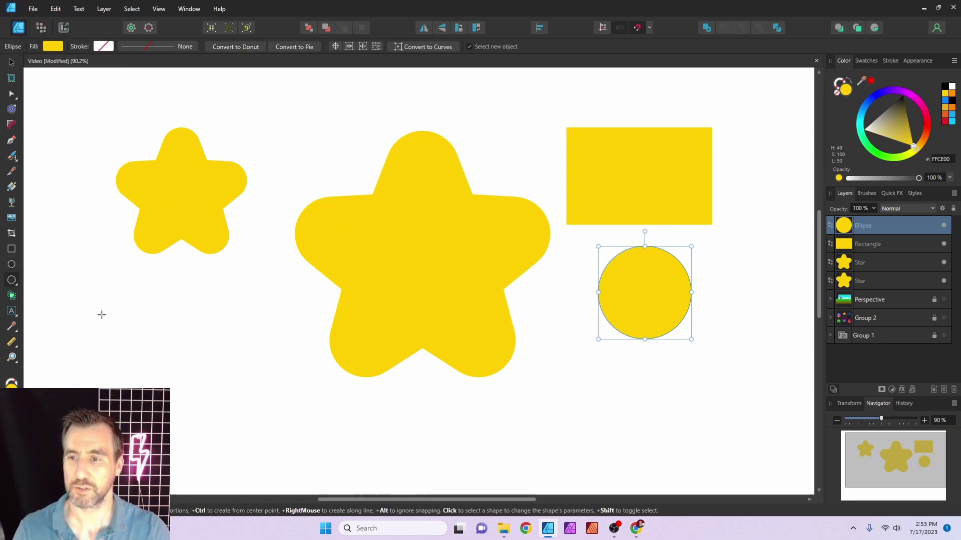
pyautogui.moveTo(102, 315); pyautogui.dragTo(263, 406)
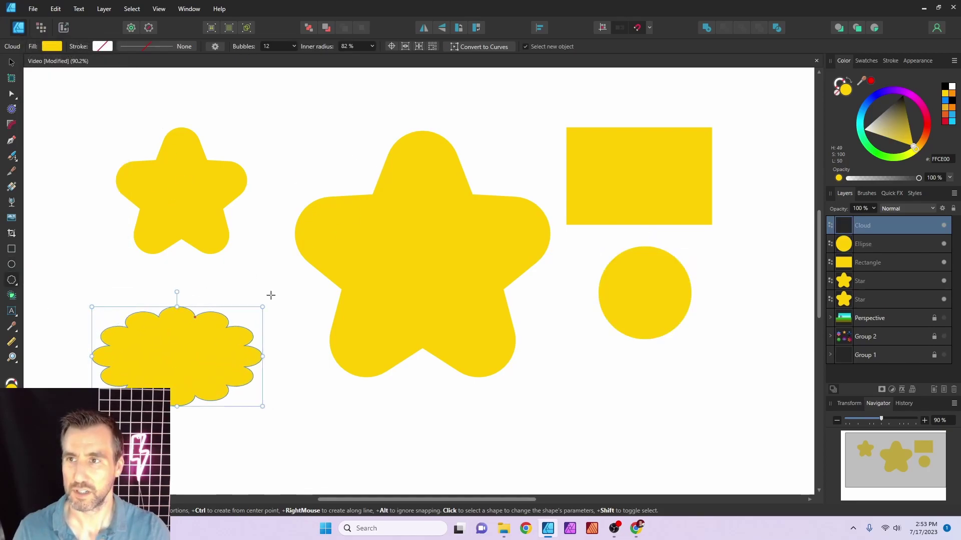
pyautogui.click(215, 47)
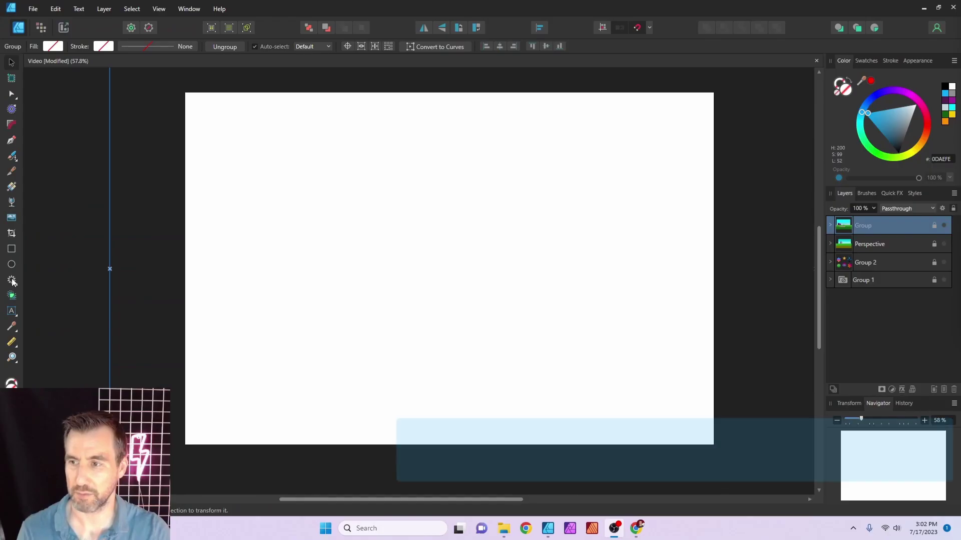
# Draw a blue five-point double star on the empty page and move it to the page's right half.
pyautogui.click(13, 281)
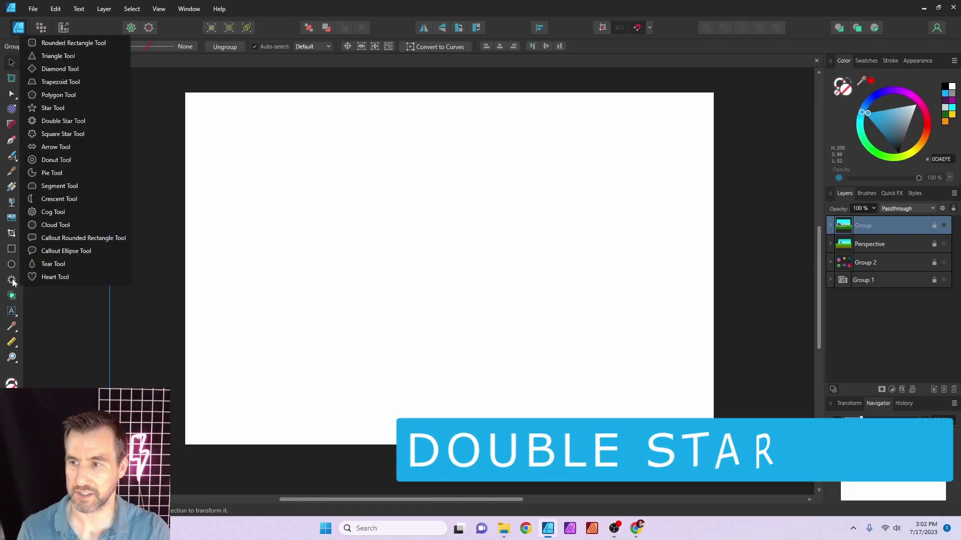
pyautogui.click(64, 121)
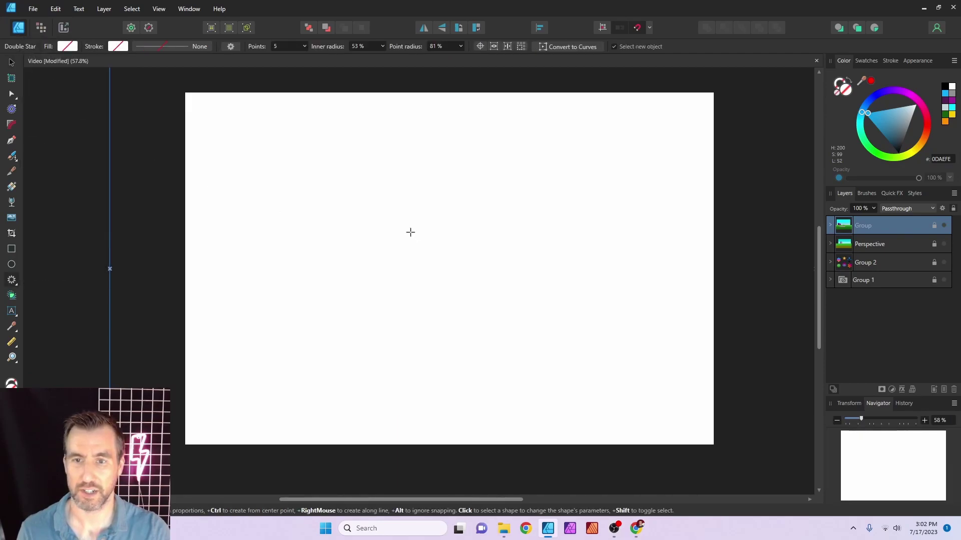
pyautogui.moveTo(367, 201); pyautogui.dragTo(621, 357)
pyautogui.click(11, 62)
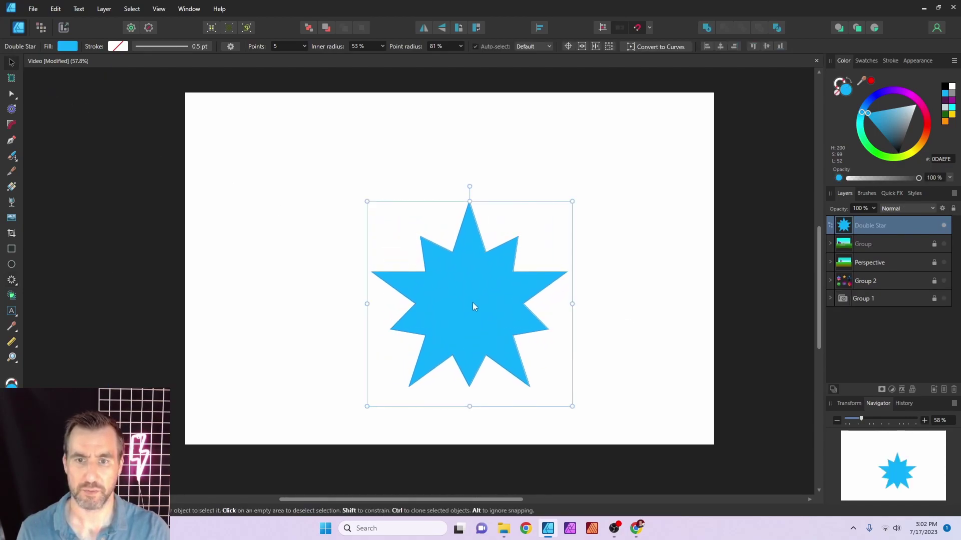
pyautogui.moveTo(473, 302); pyautogui.dragTo(566, 250)
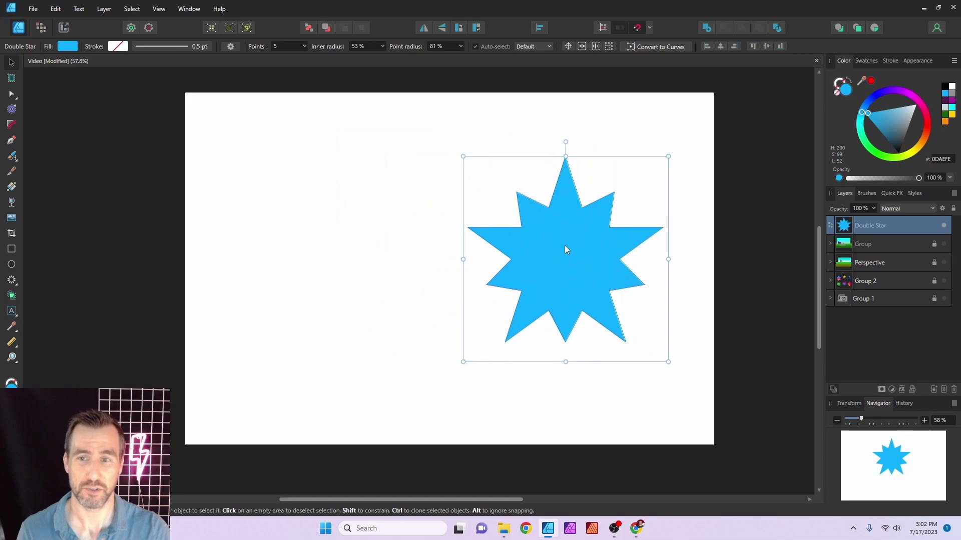
# Draw a regular five-point blue star on the page's left half for comparison with the double star.
pyautogui.click(15, 283)
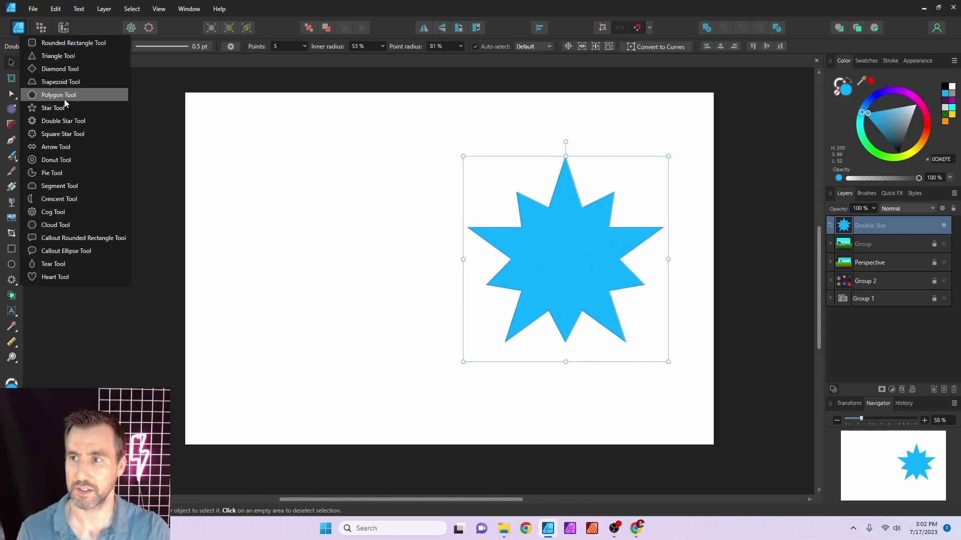
pyautogui.click(50, 107)
pyautogui.moveTo(192, 172); pyautogui.dragTo(364, 345)
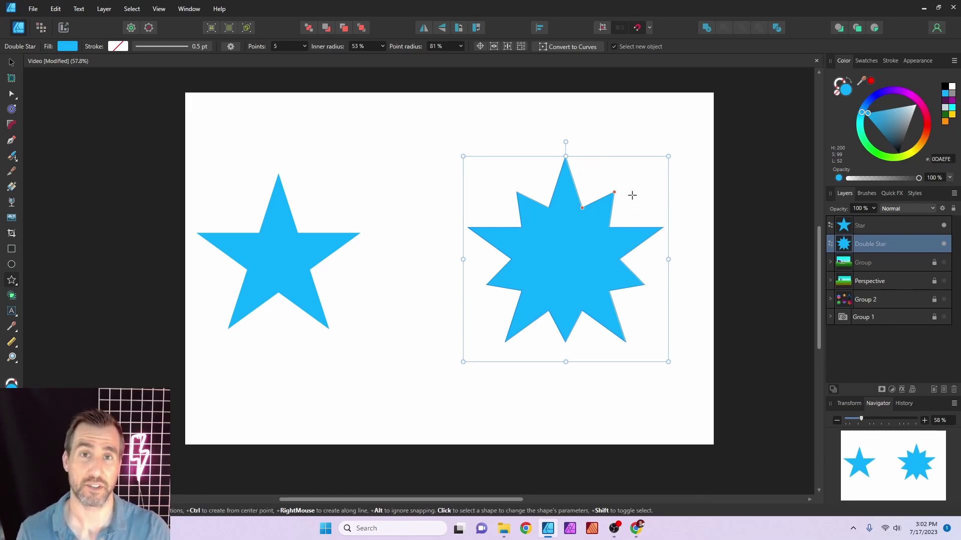
# Reshape the double star into five petals with a 61% inner radius and a 27% point radius.
pyautogui.moveTo(582, 208); pyautogui.dragTo(610, 199)
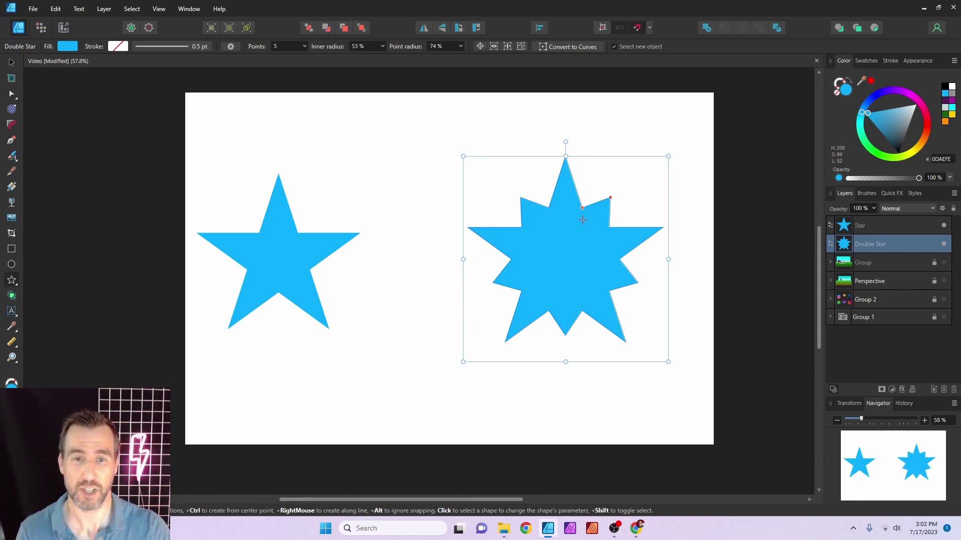
pyautogui.moveTo(582, 206); pyautogui.dragTo(572, 237)
pyautogui.moveTo(609, 198)
pyautogui.mouseDown()
pyautogui.moveTo(632, 165)
pyautogui.moveTo(614, 192)
pyautogui.mouseUp()
pyautogui.moveTo(572, 237)
pyautogui.mouseDown()
pyautogui.moveTo(608, 198)
pyautogui.moveTo(570, 248)
pyautogui.moveTo(582, 236)
pyautogui.mouseUp()
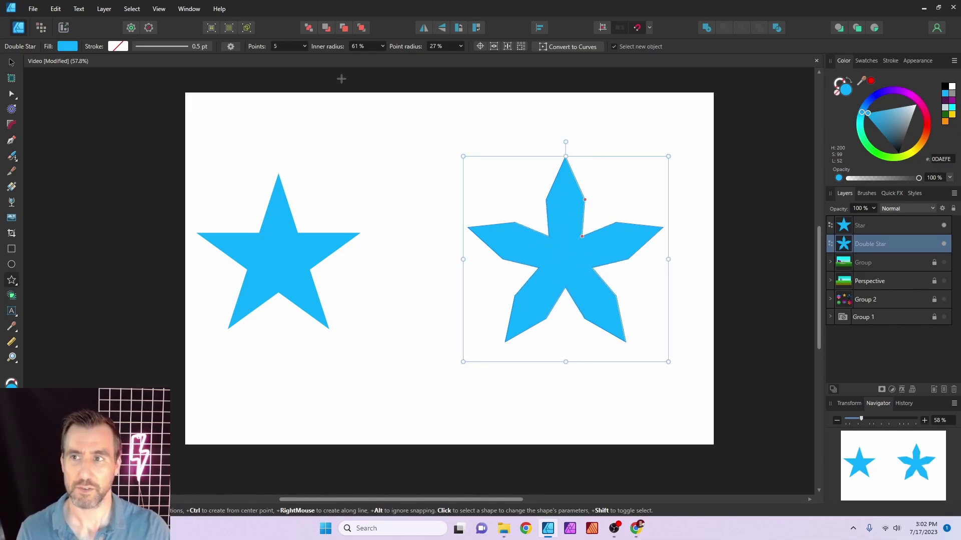
# Try the six-point double star preset with 60% inner and 67% point radius, and replace it with the eight-lobed flower preset.
pyautogui.click(231, 47)
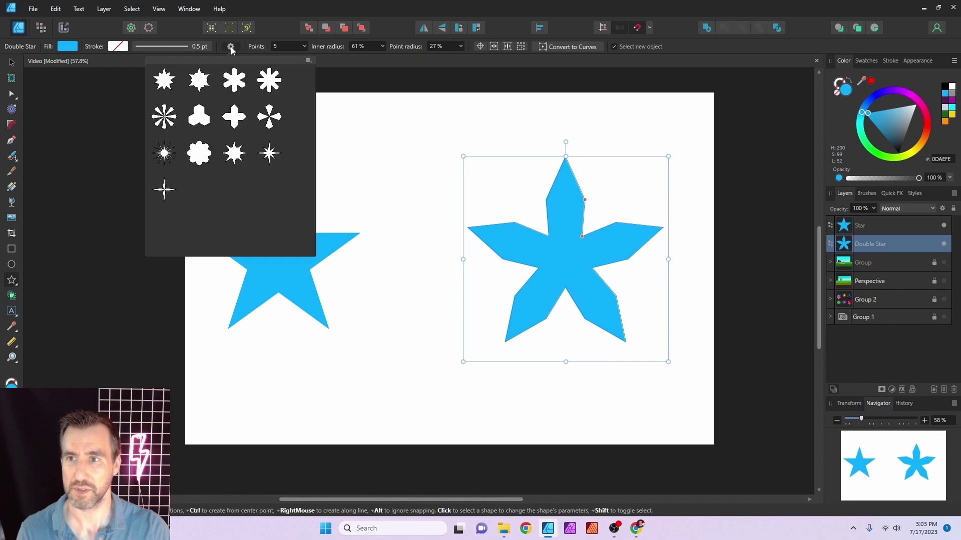
pyautogui.click(200, 80)
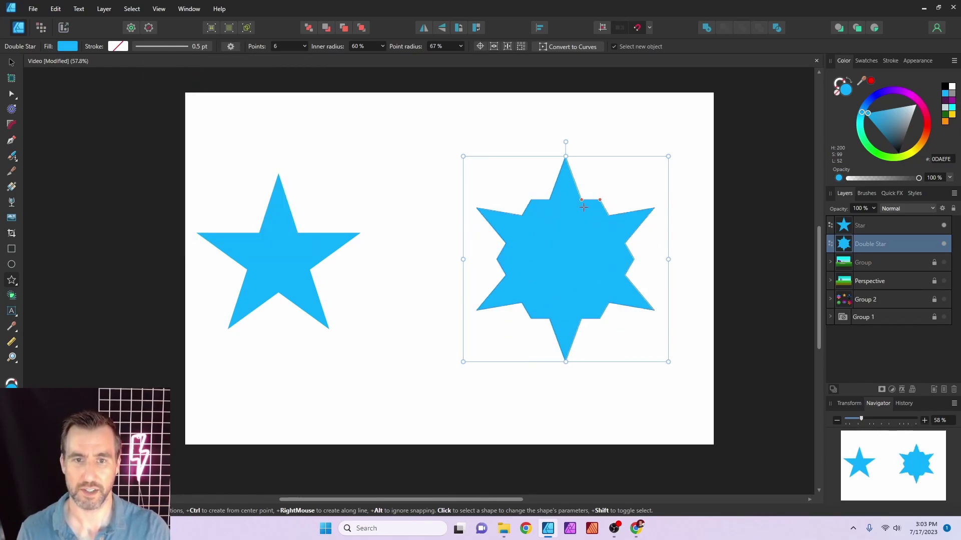
pyautogui.moveTo(583, 206)
pyautogui.mouseDown()
pyautogui.moveTo(586, 193)
pyautogui.moveTo(582, 200)
pyautogui.mouseUp()
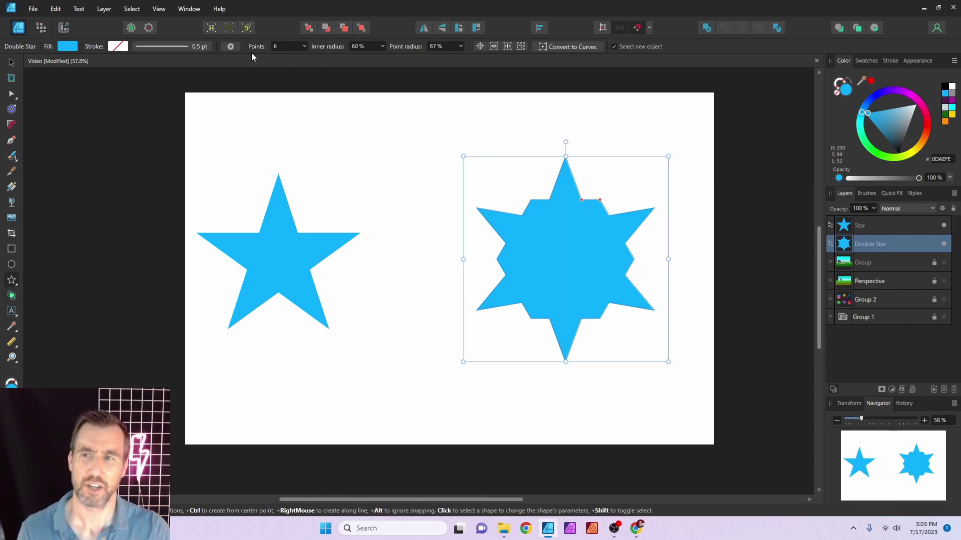
pyautogui.click(230, 47)
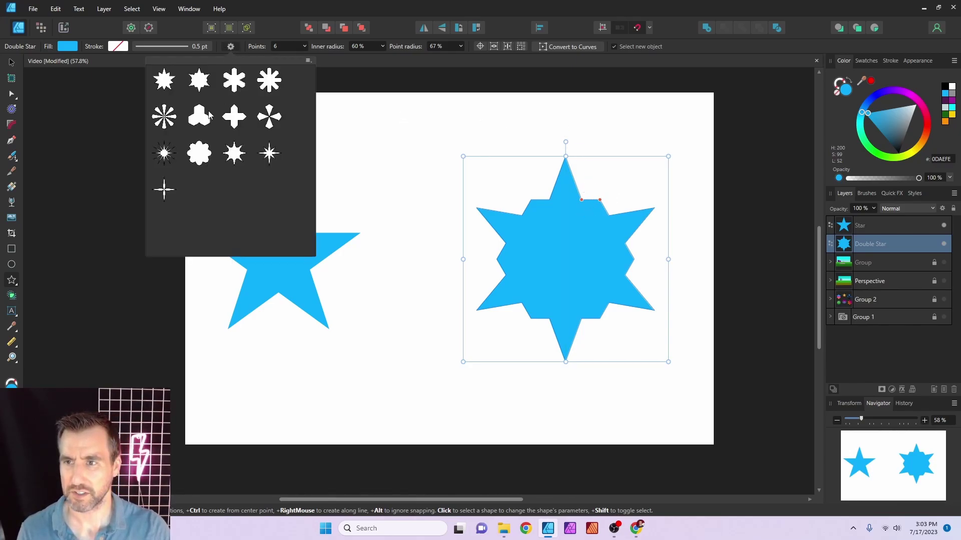
pyautogui.click(200, 155)
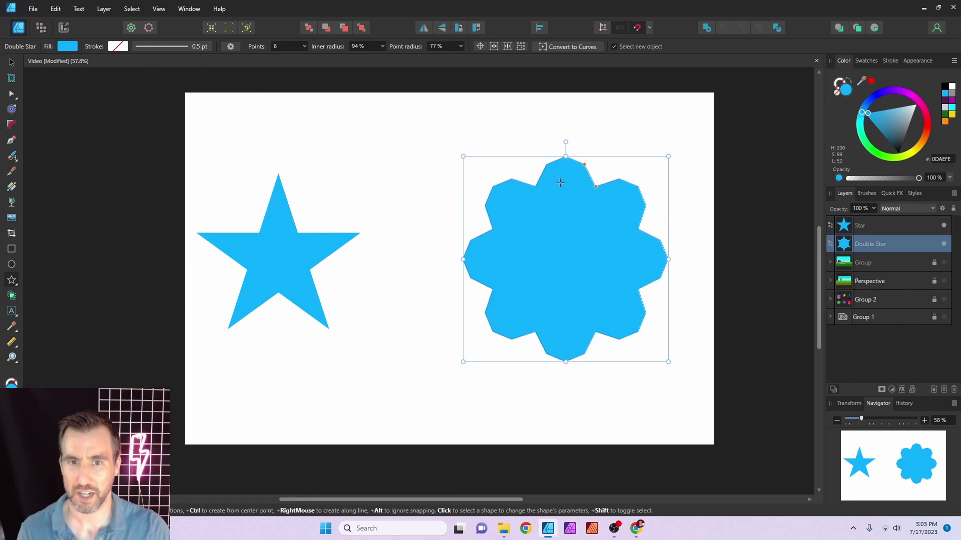
# Apply the preset with eight straight arms to the double star and move it to the page's middle.
pyautogui.scroll(3, 608, 180)
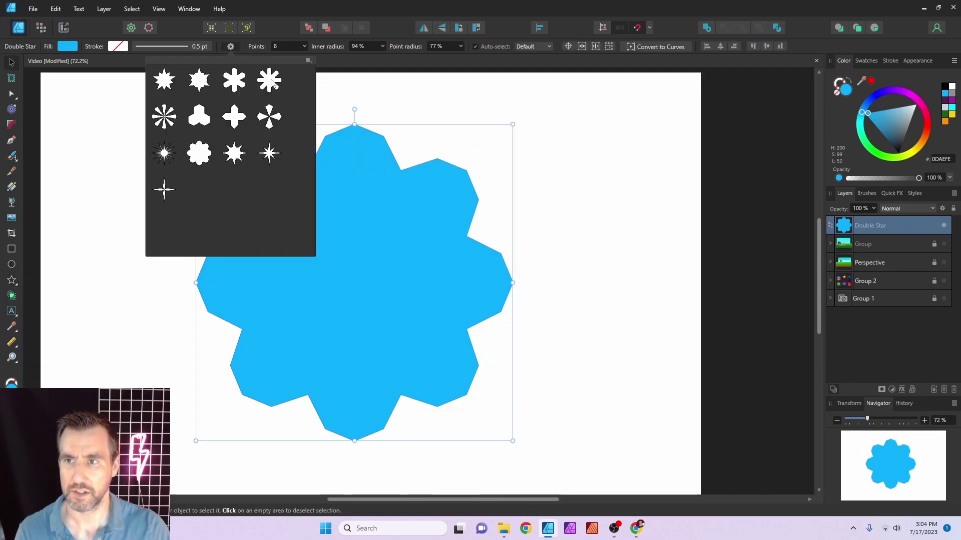
pyautogui.click(269, 80)
pyautogui.moveTo(352, 208); pyautogui.dragTo(412, 198)
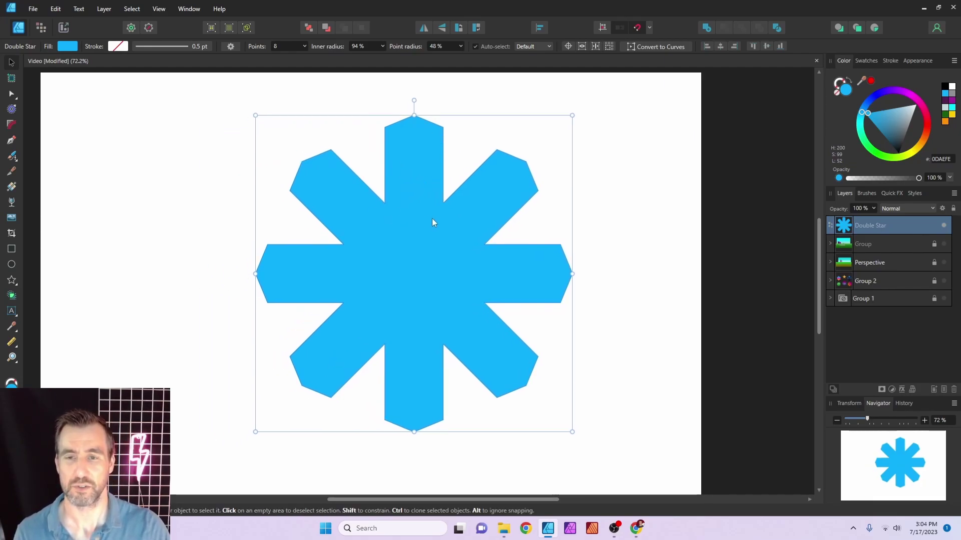
# Convert the eight-armed double star to curves and make its eight inner corner nodes smooth.
pyautogui.click(683, 46)
pyautogui.moveTo(371, 180); pyautogui.dragTo(463, 231)
pyautogui.moveTo(457, 225); pyautogui.dragTo(491, 305)
pyautogui.moveTo(371, 331); pyautogui.dragTo(470, 377)
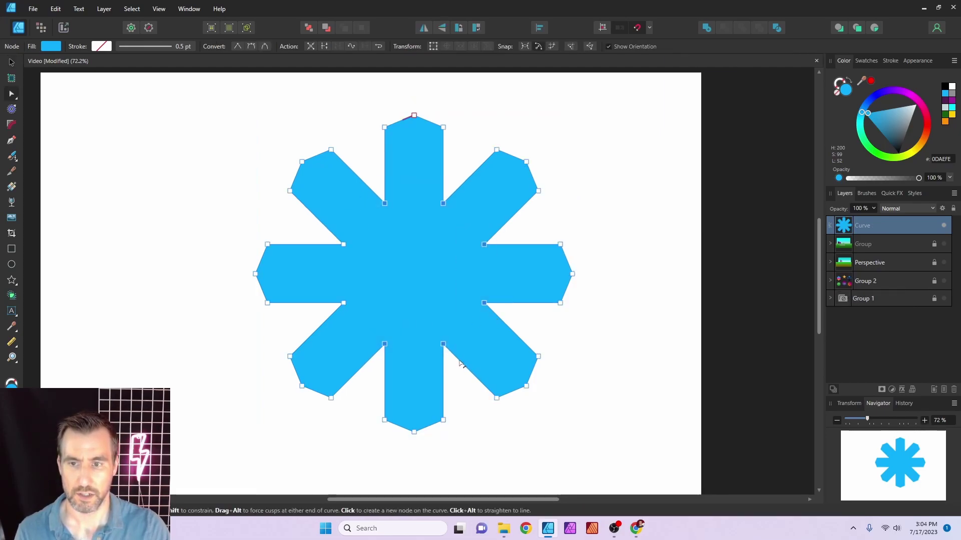
pyautogui.moveTo(354, 226); pyautogui.dragTo(333, 321)
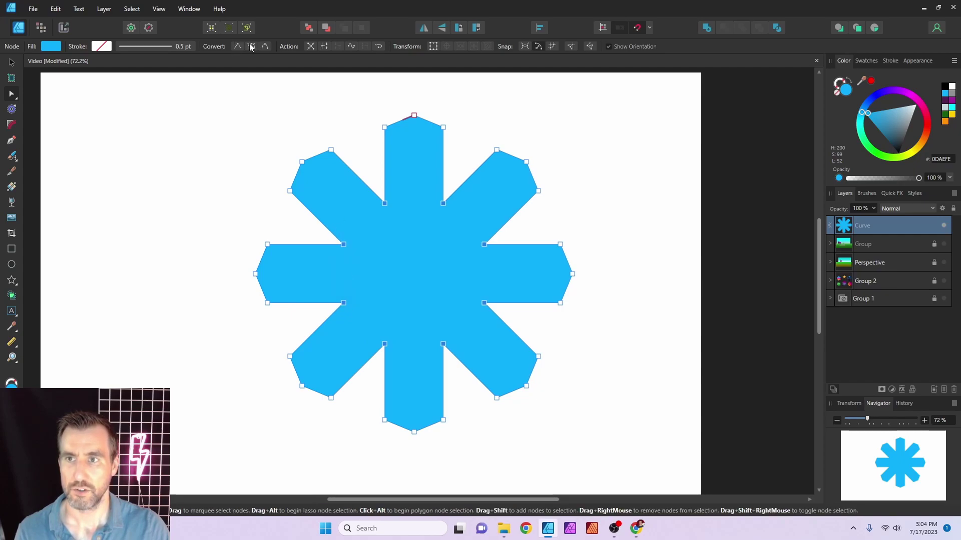
pyautogui.click(251, 46)
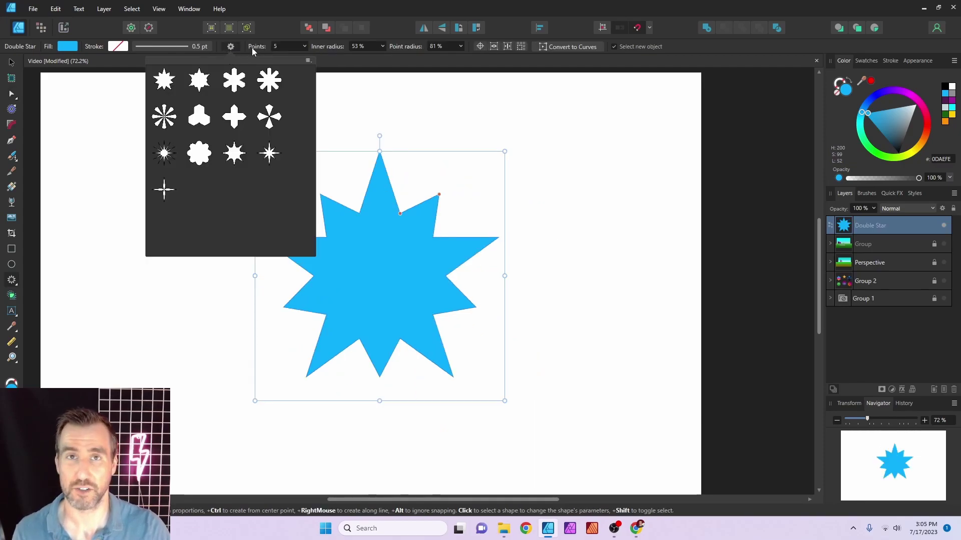
# Apply the narrow four-point preset with 25% inner and 3% point radius to the double star and move it to the page's left half.
pyautogui.click(164, 189)
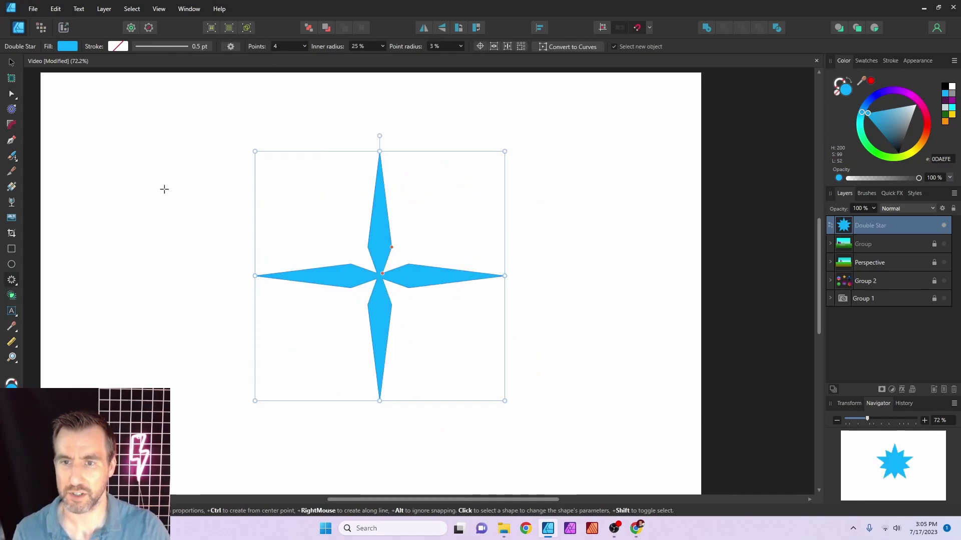
pyautogui.click(14, 65)
pyautogui.moveTo(376, 244); pyautogui.dragTo(201, 196)
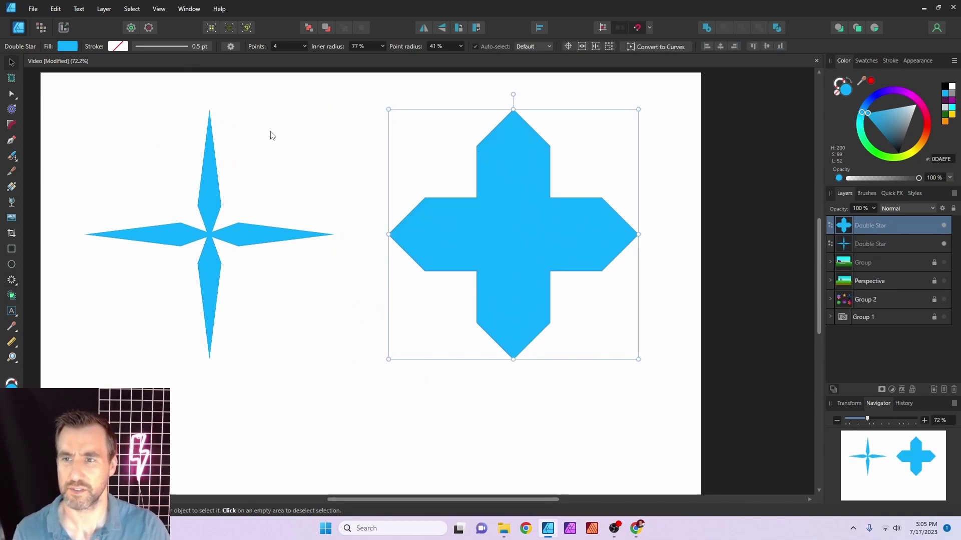
pyautogui.moveTo(503, 174); pyautogui.dragTo(362, 315)
pyautogui.moveTo(496, 251); pyautogui.dragTo(365, 320)
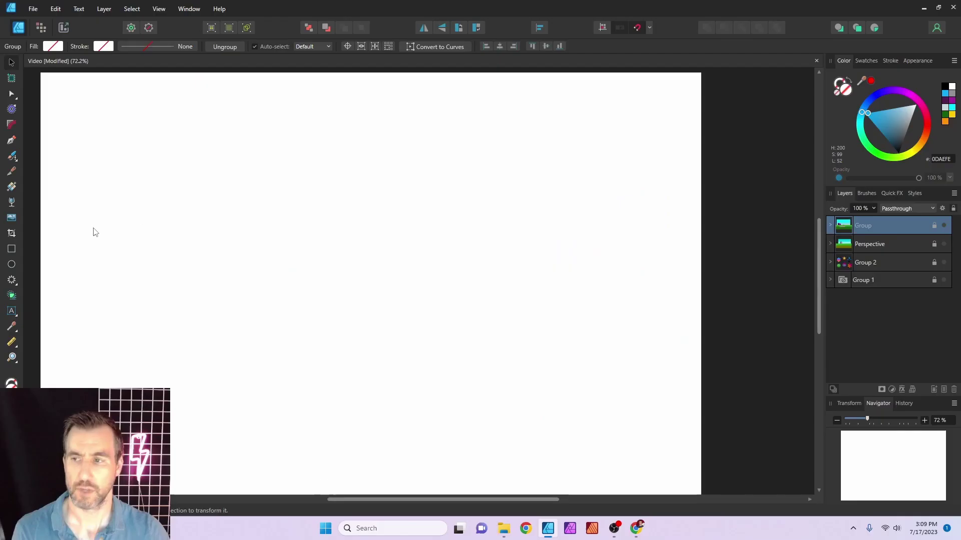
# Draw a five-sided square star with a 50% cutout near the middle of the page.
pyautogui.click(12, 282)
pyautogui.click(73, 133)
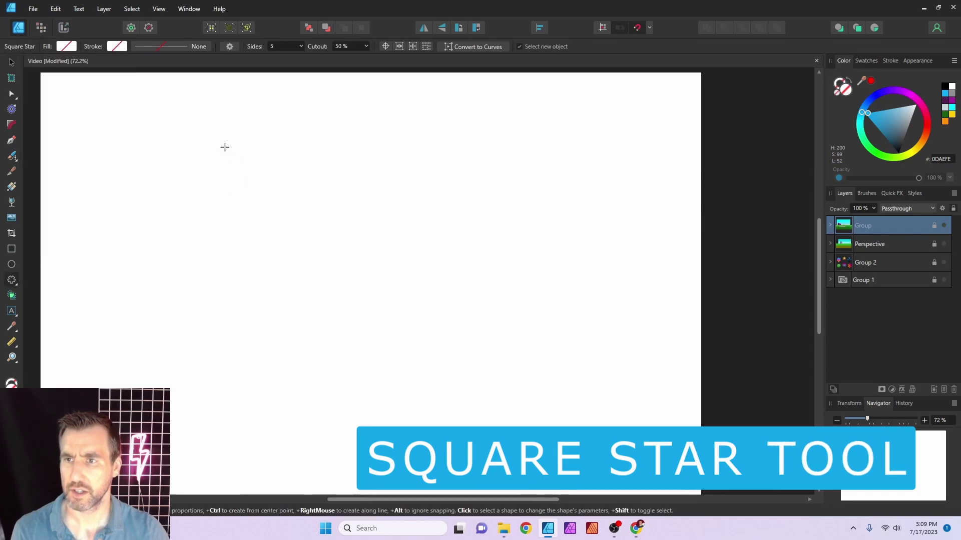
pyautogui.moveTo(216, 137); pyautogui.dragTo(454, 376)
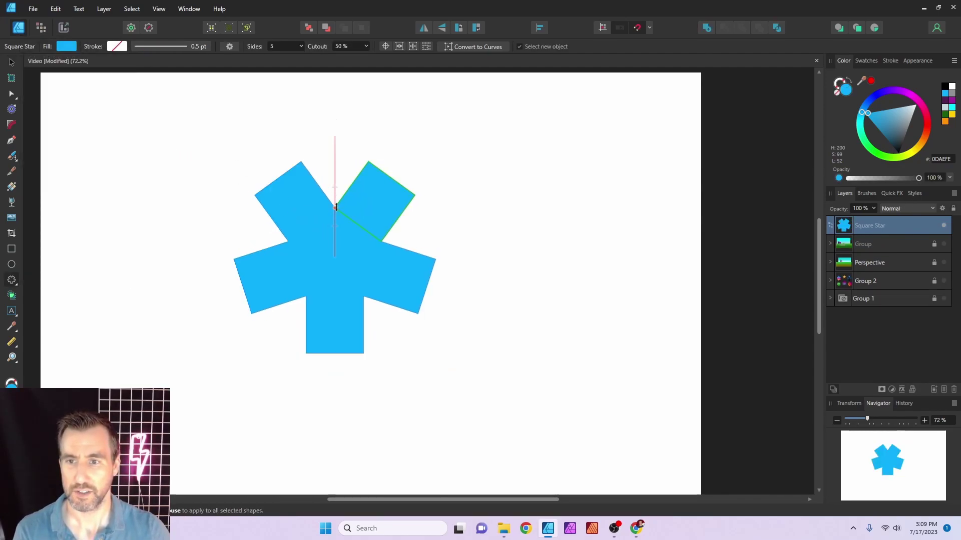
# Set the square star to 12 sides with a 35% cutout and move it to the page's left half.
pyautogui.click(228, 46)
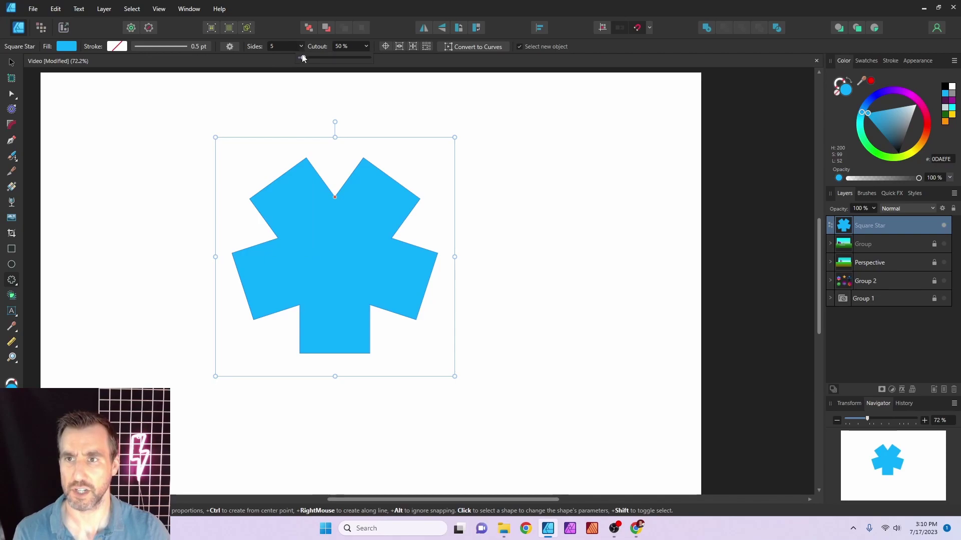
pyautogui.moveTo(302, 58); pyautogui.dragTo(319, 79)
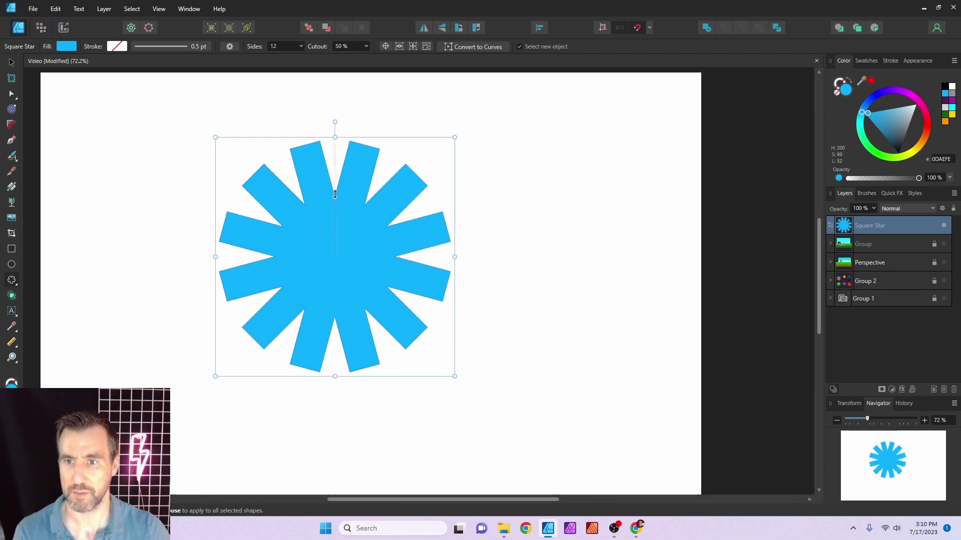
pyautogui.moveTo(335, 194); pyautogui.dragTo(335, 178)
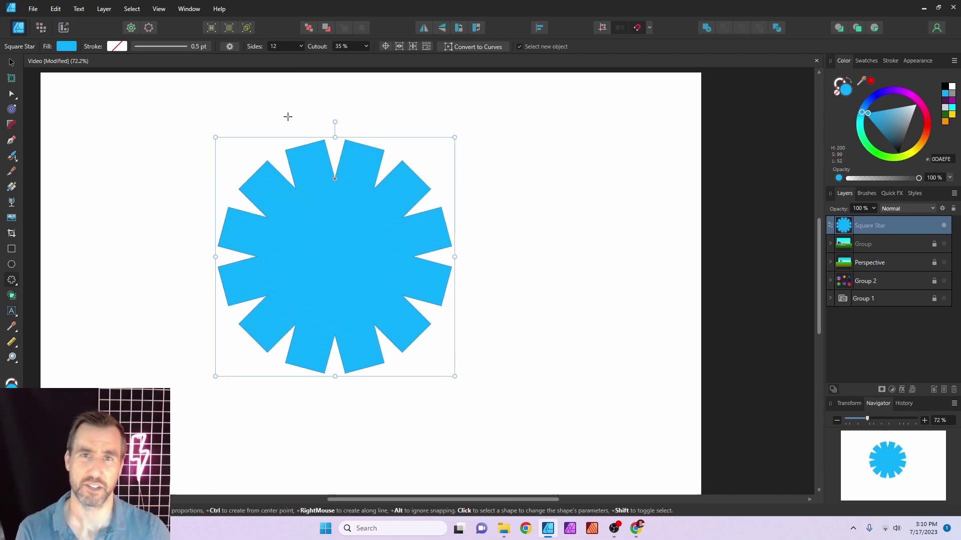
pyautogui.press('v')
pyautogui.moveTo(262, 191); pyautogui.dragTo(152, 172)
# Draw a 12-tooth cog beside the square star, align it level with the star and set its hole radius to 0%.
pyautogui.click(18, 283)
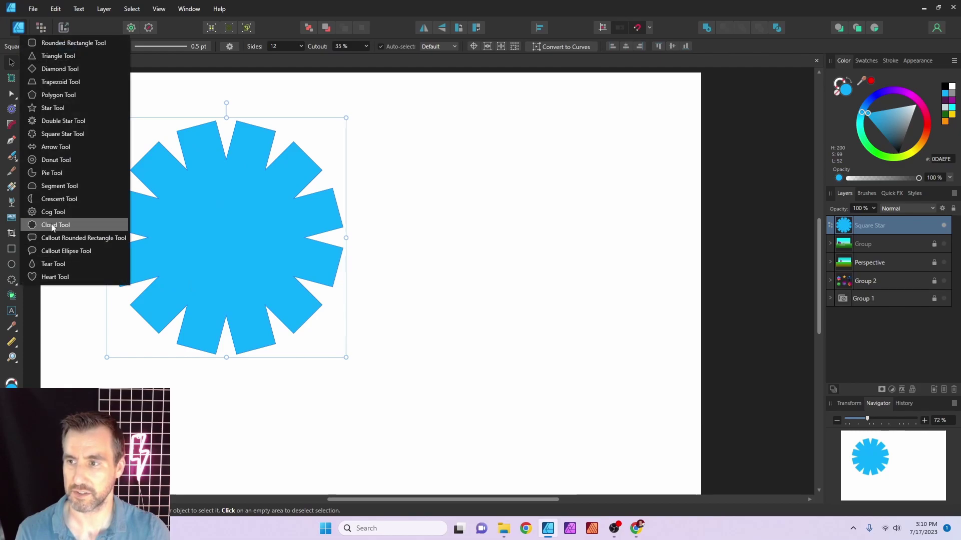
pyautogui.click(68, 212)
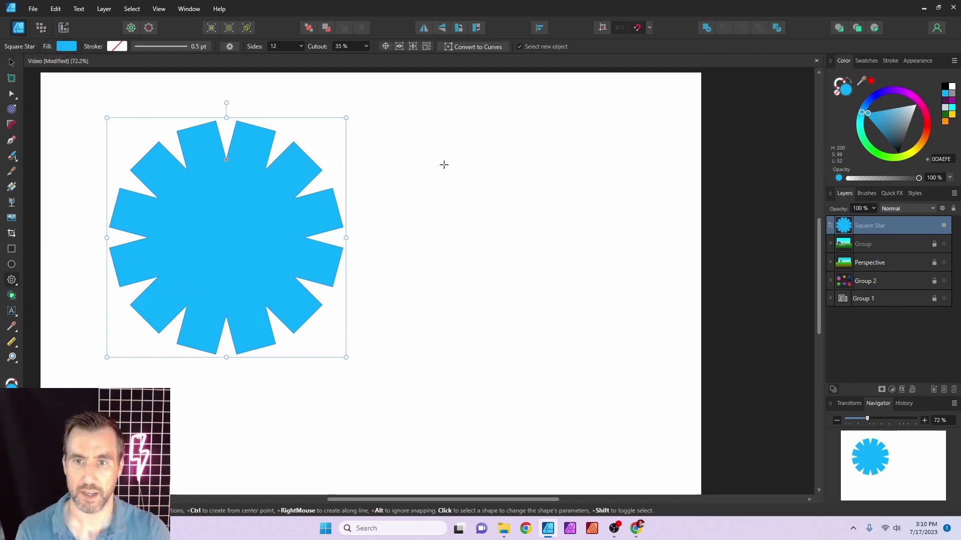
pyautogui.moveTo(430, 144); pyautogui.dragTo(661, 374)
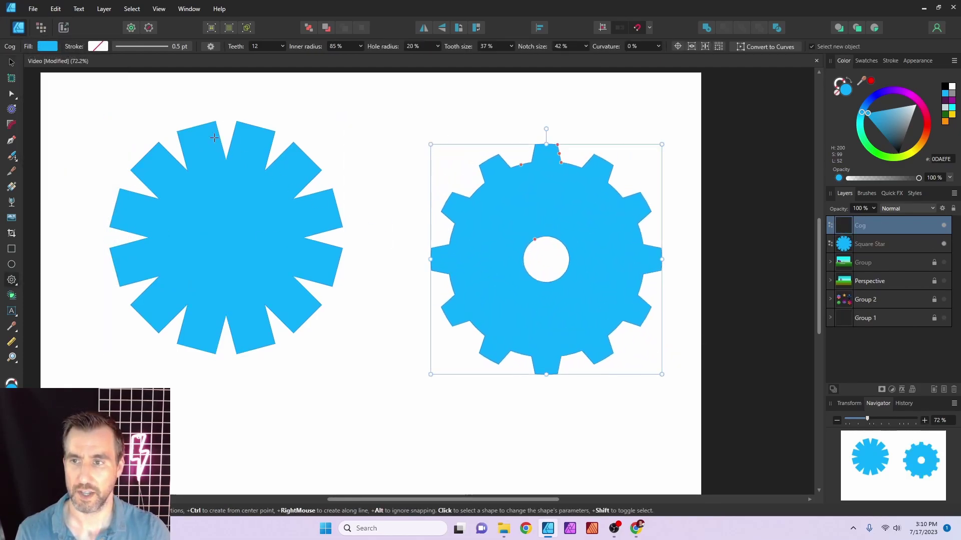
pyautogui.moveTo(485, 214); pyautogui.dragTo(531, 218)
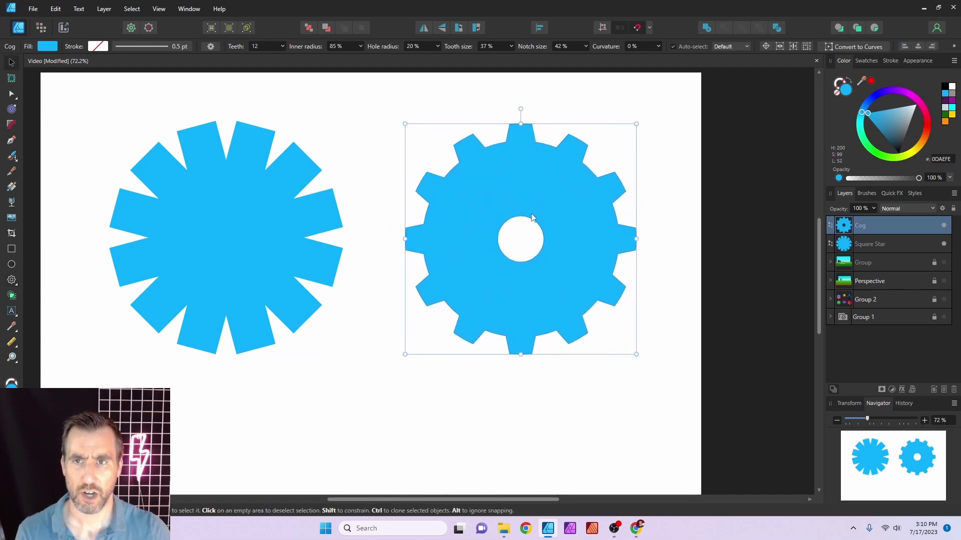
pyautogui.click(437, 46)
pyautogui.moveTo(440, 58); pyautogui.dragTo(402, 66)
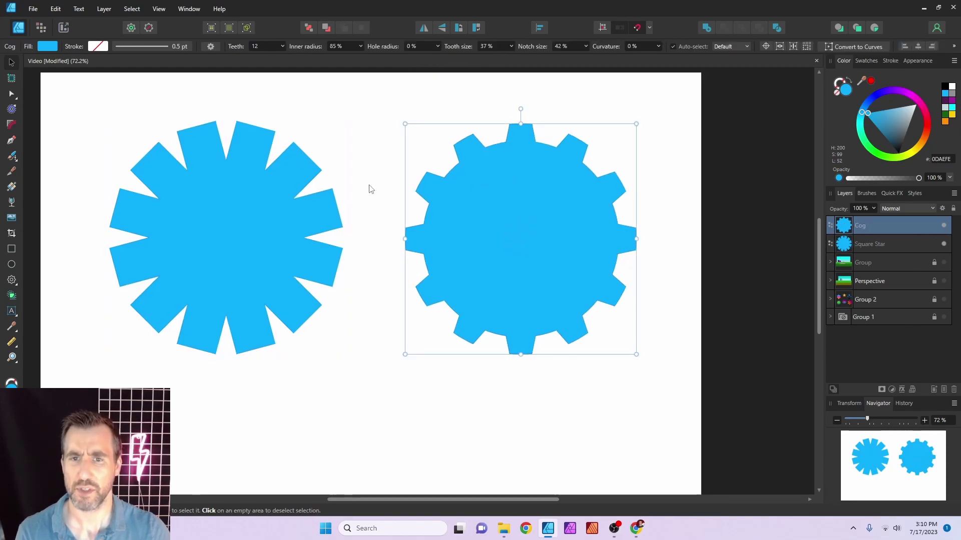
# Compare the available shape options of the square star and the cog, and delete the cog.
pyautogui.click(214, 167)
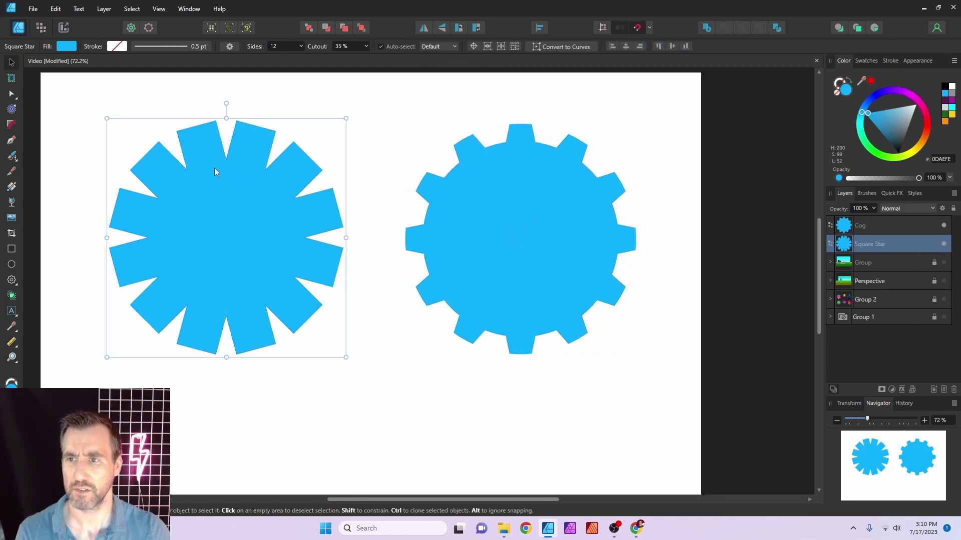
pyautogui.click(520, 171)
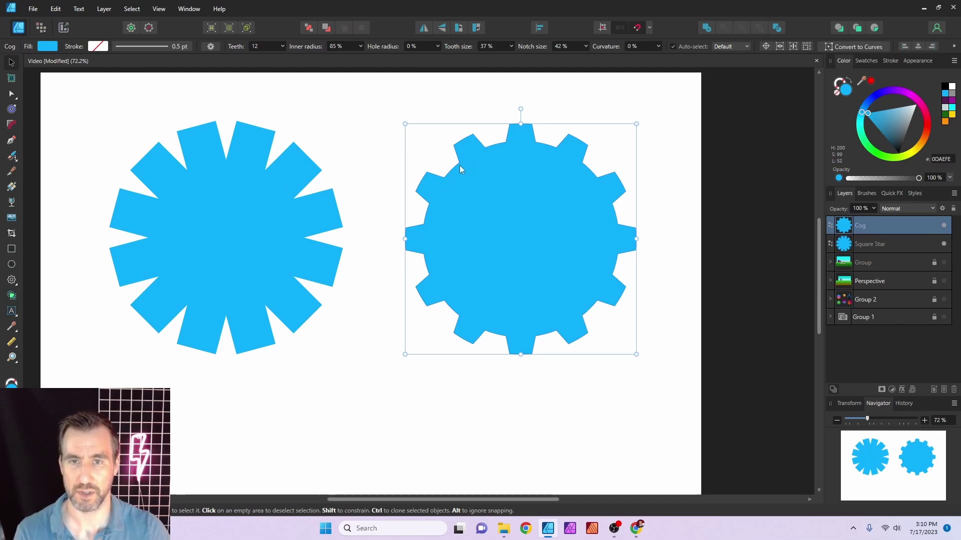
pyautogui.click(272, 184)
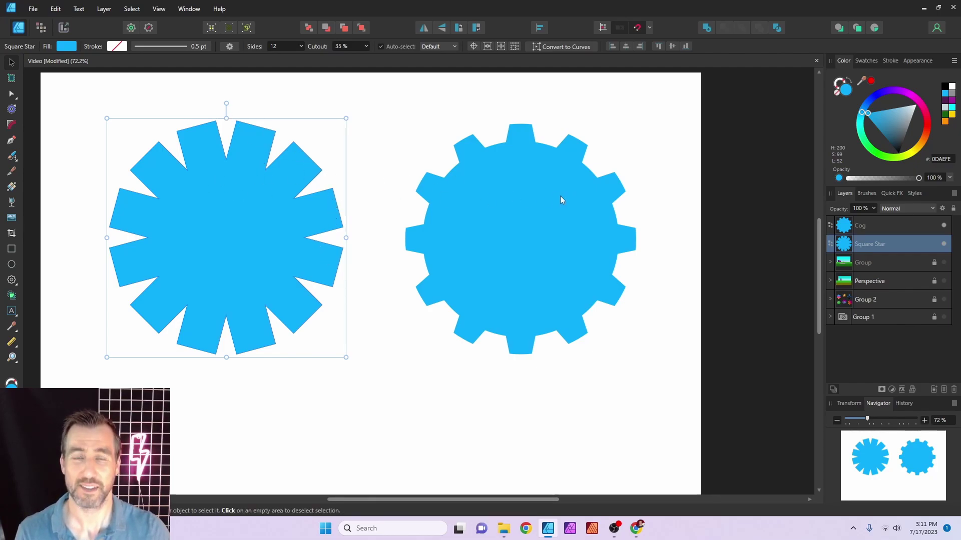
pyautogui.click(532, 185)
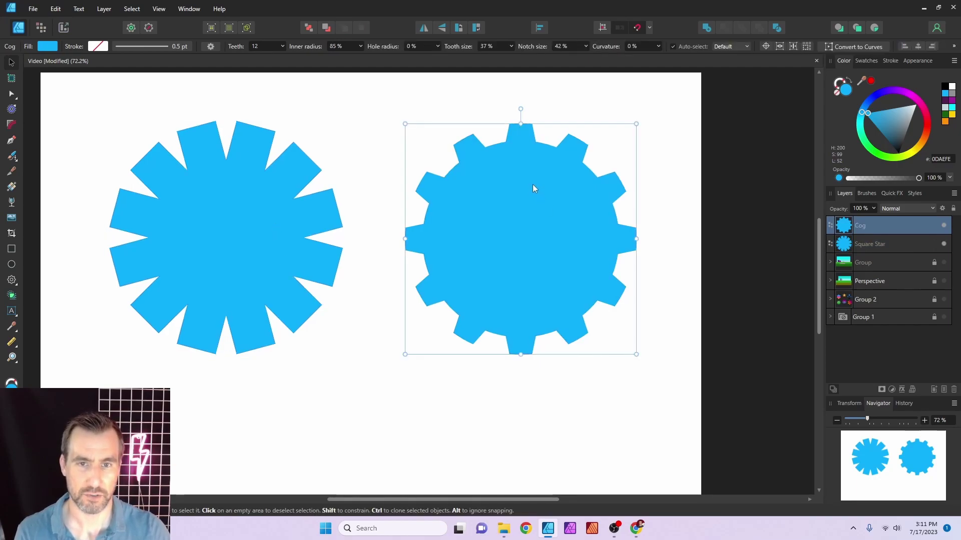
pyautogui.press('Delete')
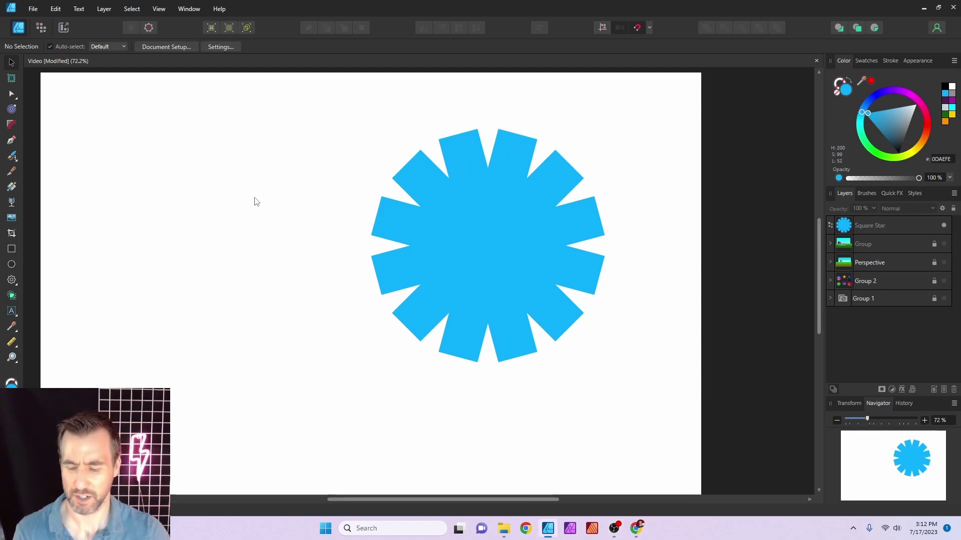
# Paste the Red Hot Chili Peppers logo image, scale it down and place it on the page's left half.
pyautogui.hotkey('ctrl', 'v')
pyautogui.moveTo(474, 221); pyautogui.dragTo(341, 114)
pyautogui.moveTo(282, 158); pyautogui.dragTo(271, 184)
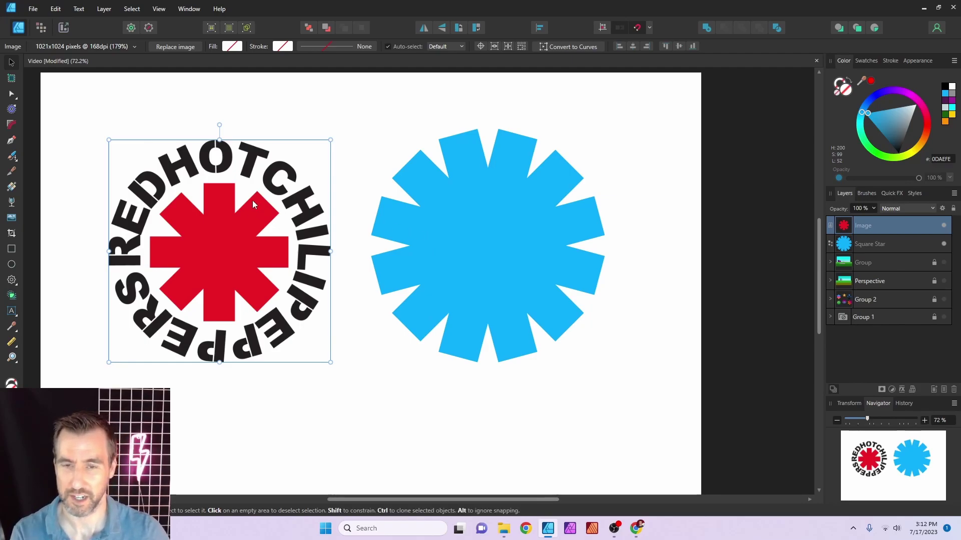
# Set the square star to 8 sides and scale it down proportionally to be closer to the logo's size.
pyautogui.click(517, 201)
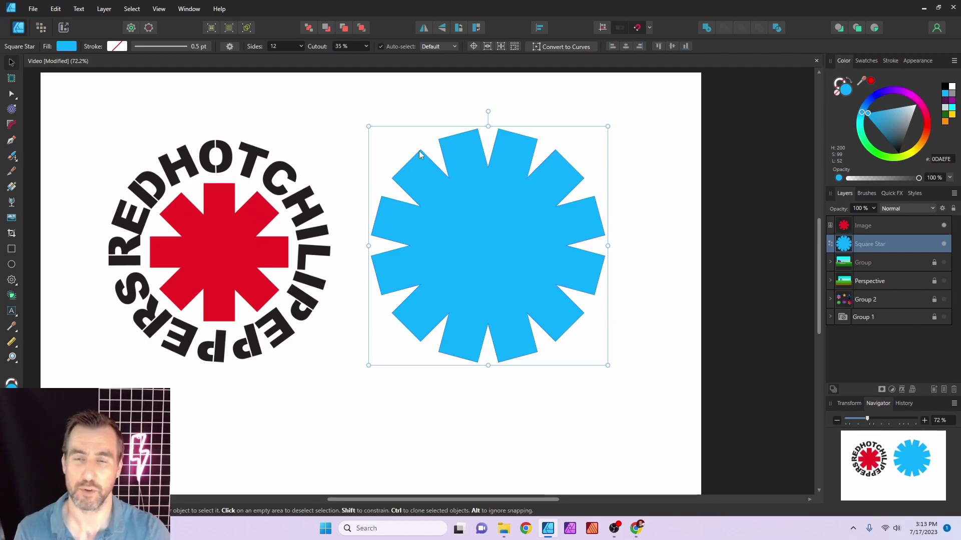
pyautogui.scroll(-4, 302, 46)
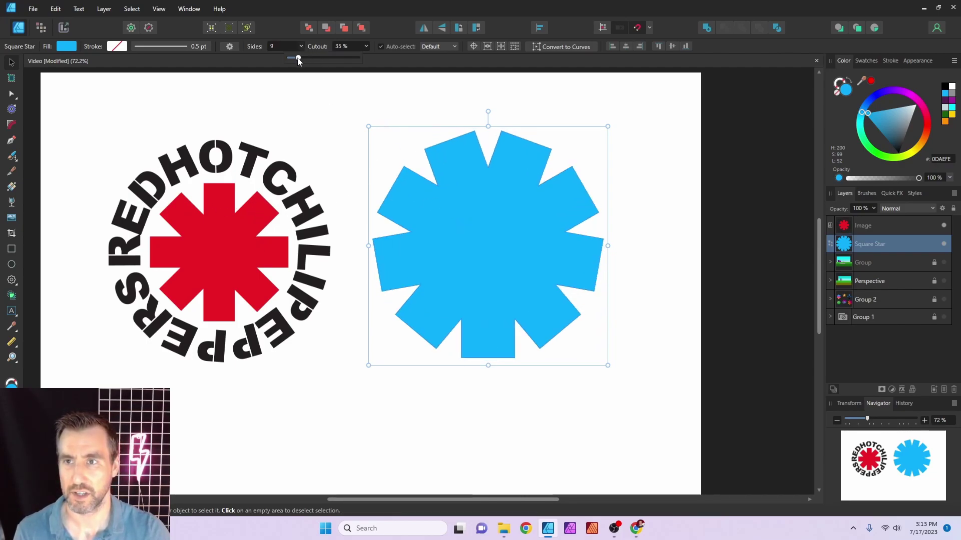
pyautogui.moveTo(608, 126); pyautogui.dragTo(573, 156)
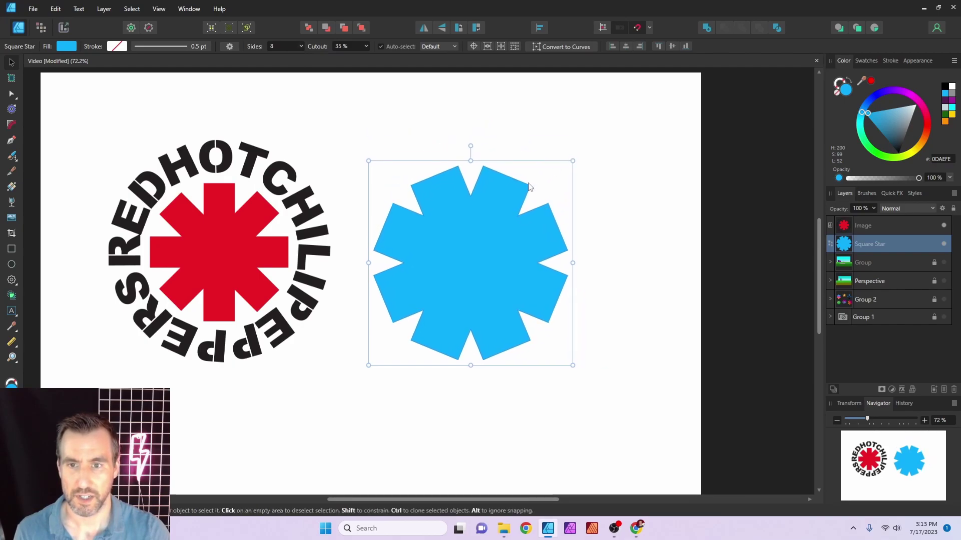
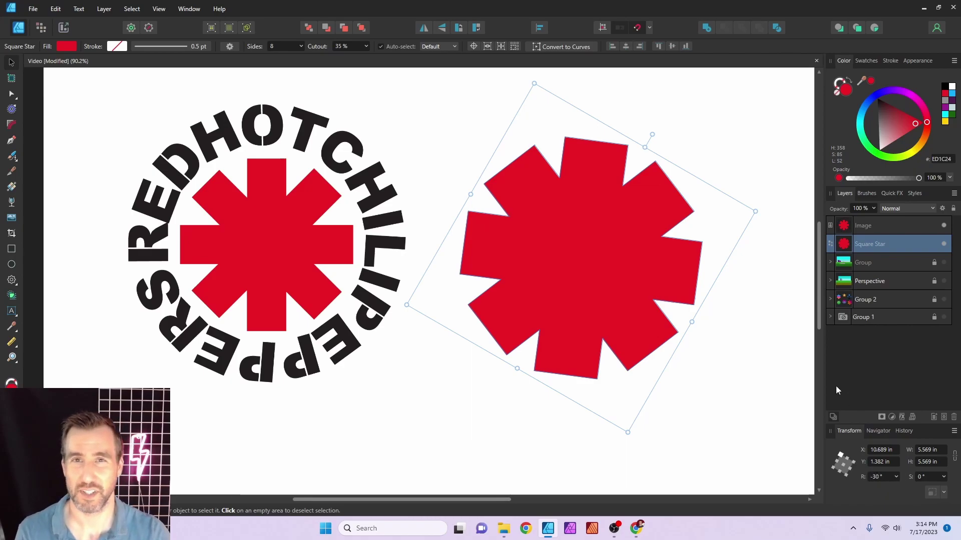
# Set the square star's rotation to -22.5° so its arms line up like the logo's asterisk.
pyautogui.click(883, 476)
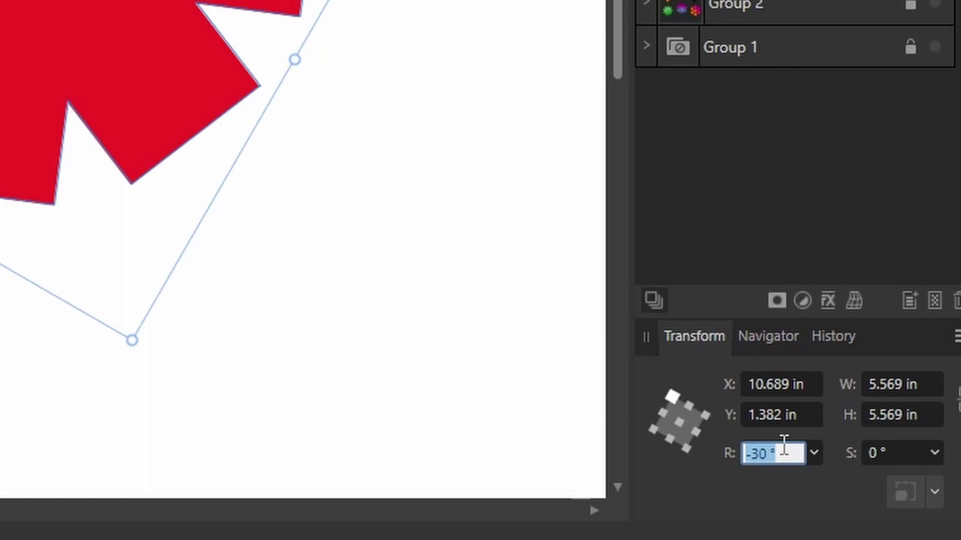
pyautogui.write('-22.5')
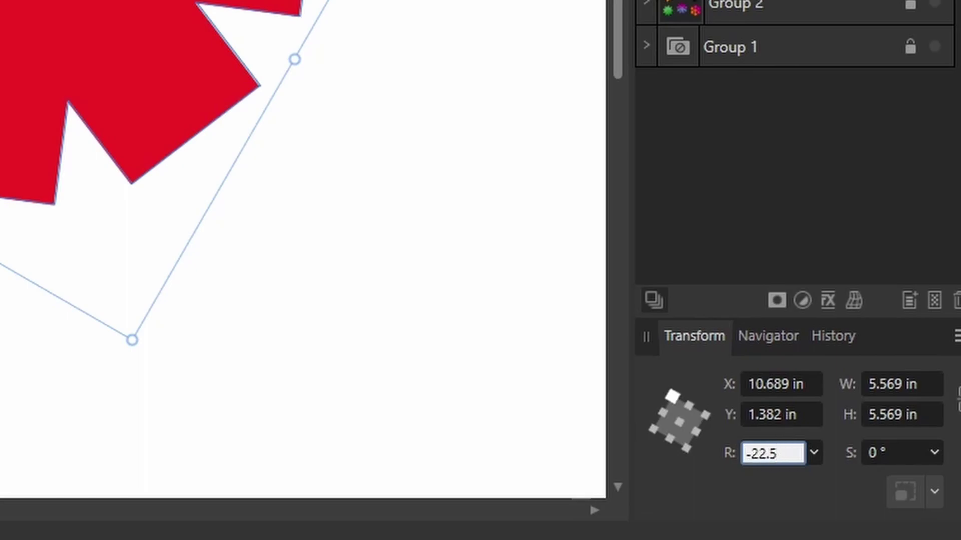
pyautogui.press('Return')
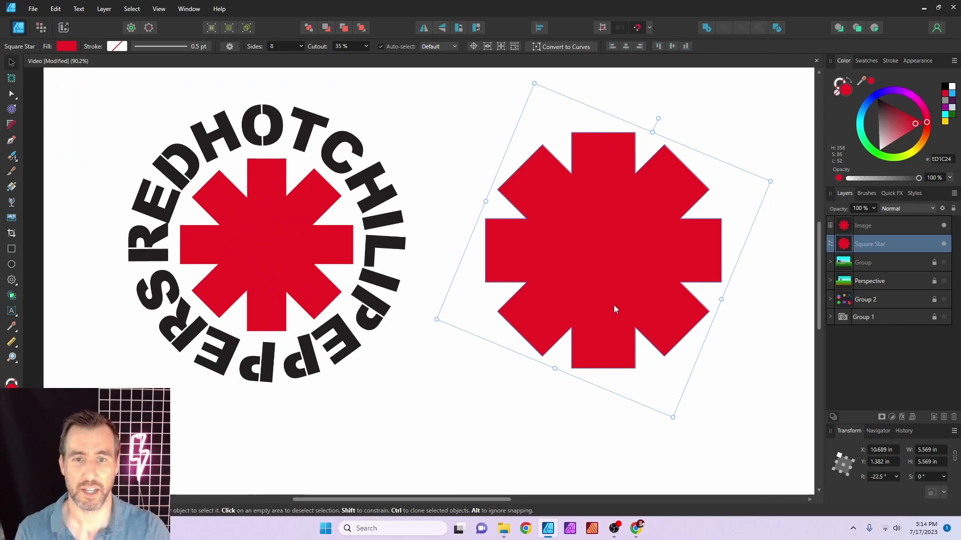
# Set the square star's cutout to 45% and move the star slightly closer to the logo.
pyautogui.click(367, 47)
pyautogui.moveTo(367, 59); pyautogui.dragTo(377, 58)
pyautogui.moveTo(634, 220); pyautogui.dragTo(611, 206)
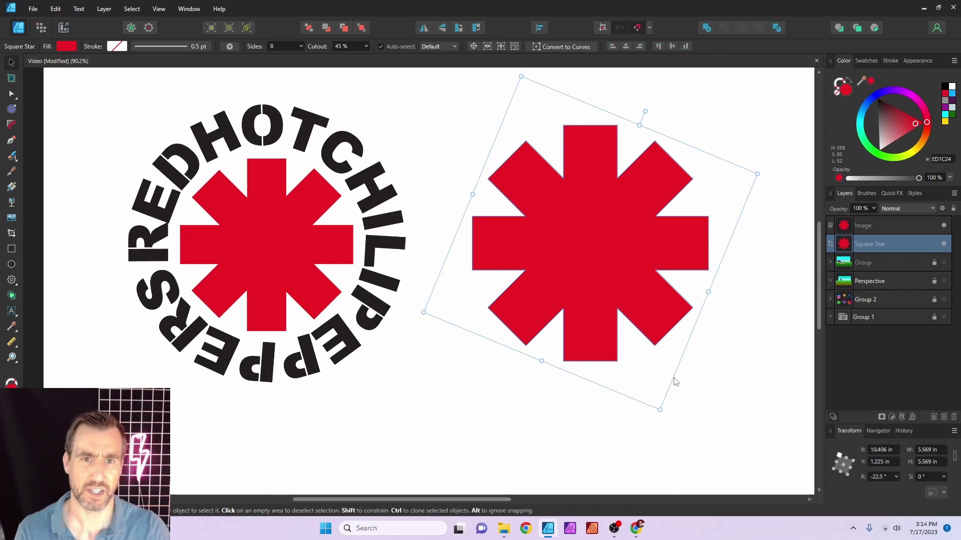
# Convert the square star to curves to check the Y positions of the upper arm's two corner nodes, and undo the conversion.
pyautogui.click(584, 48)
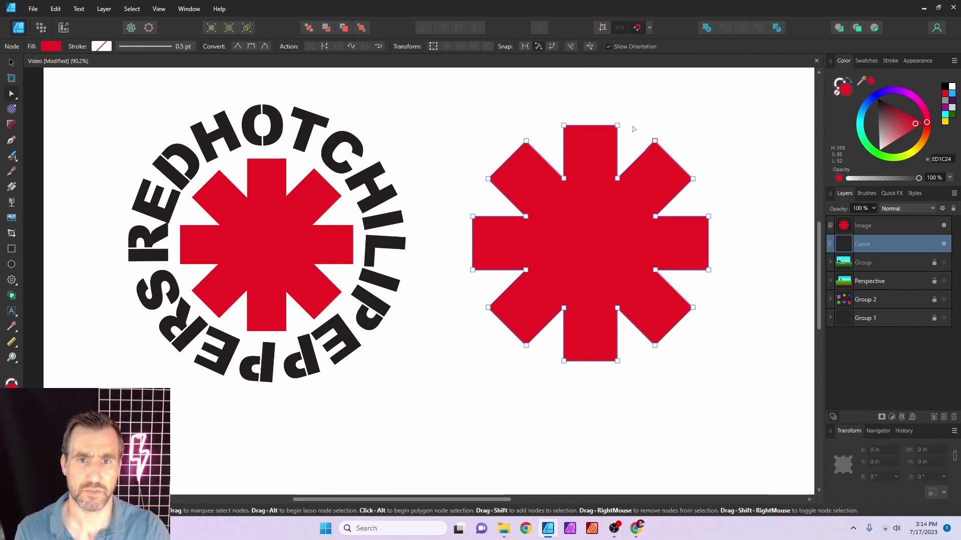
pyautogui.scroll(3, 624, 136)
pyautogui.scroll(3, 534, 128)
pyautogui.moveTo(487, 104); pyautogui.dragTo(527, 134)
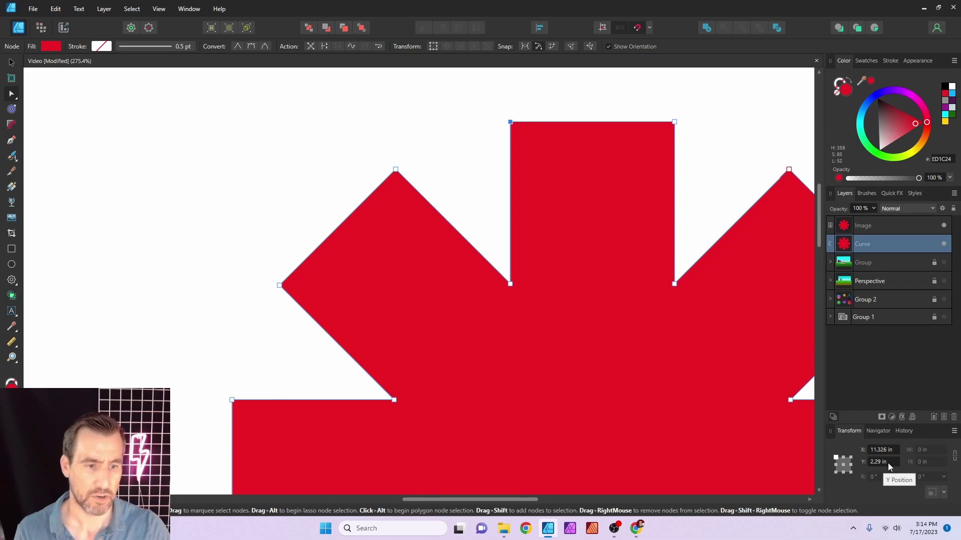
pyautogui.moveTo(646, 99); pyautogui.dragTo(677, 133)
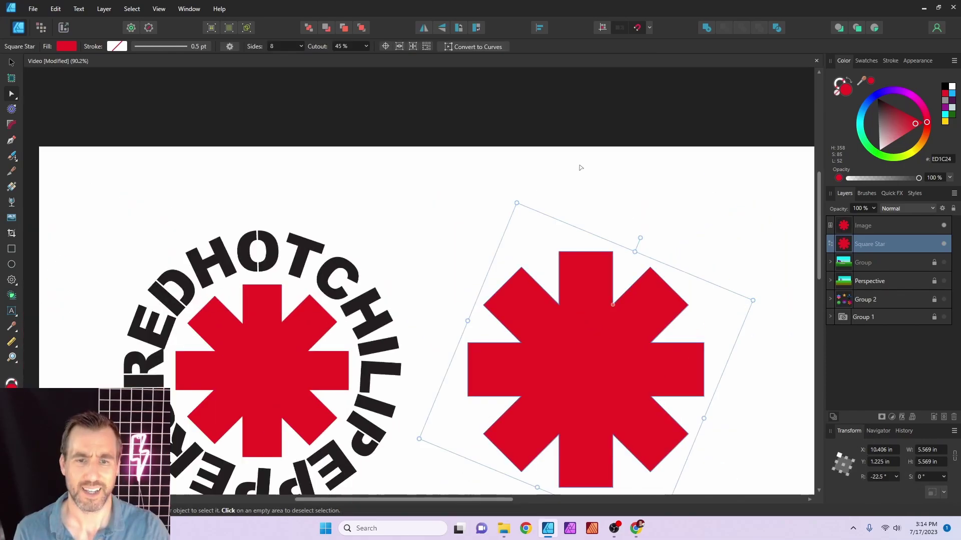
pyautogui.click(467, 187)
pyautogui.scroll(-2, 444, 167)
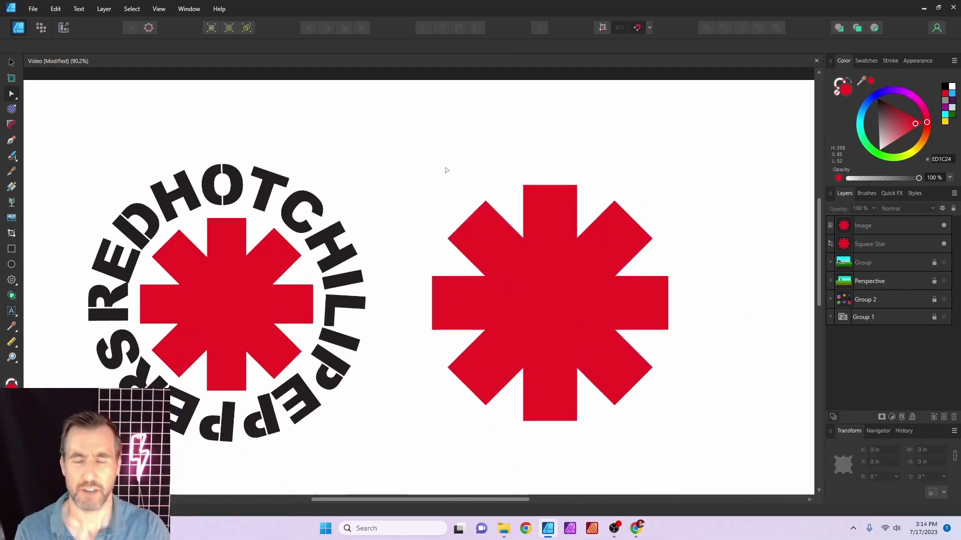